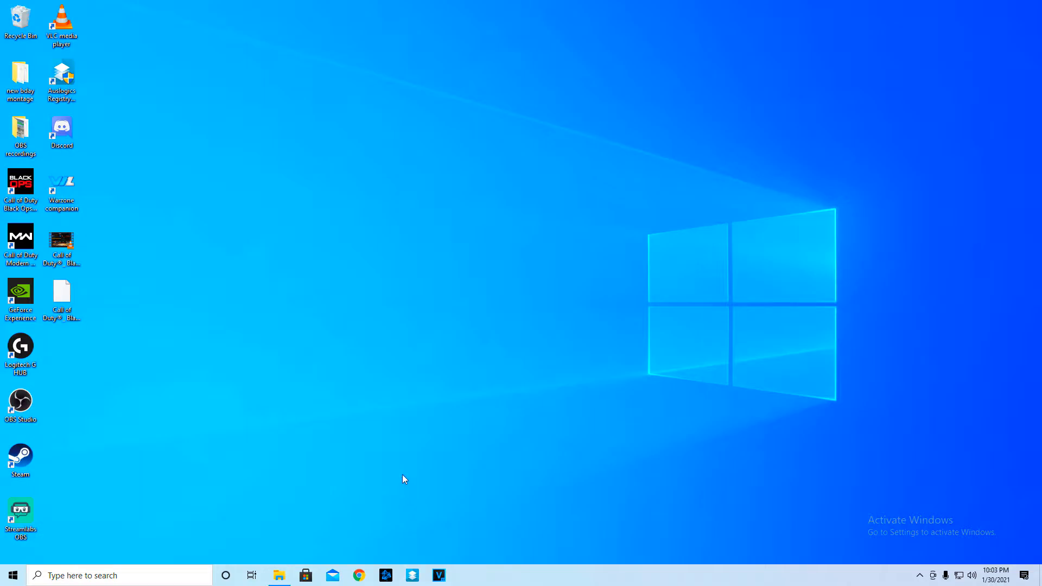
- Inspect the details of the Call of Duty Black Ops Cold War MP4 on the desktop, including frame size, bitrate and frame rate
{"action": "double_click", "coordinate": [71, 258]}
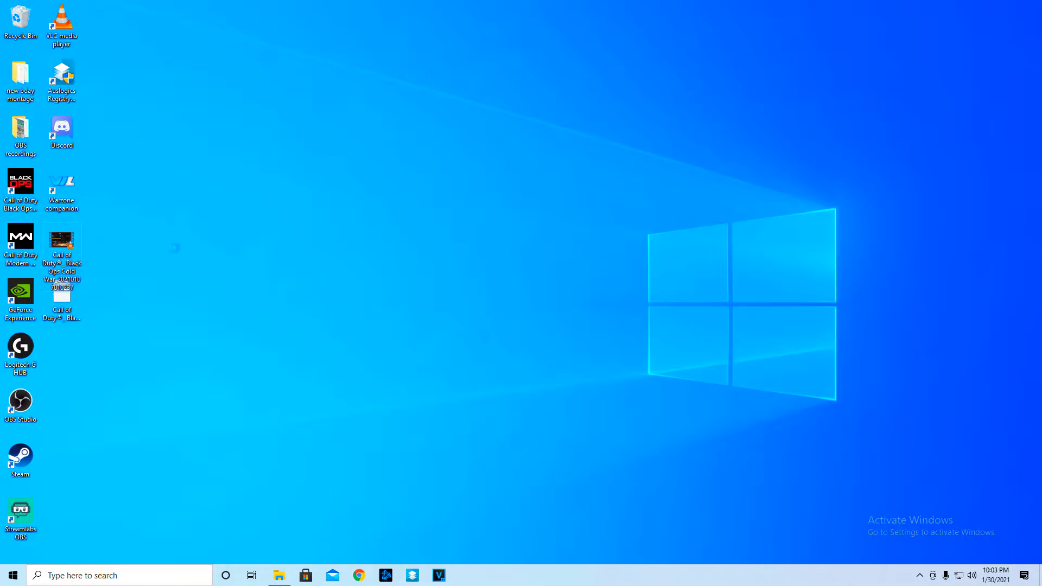
{"action": "right_click", "coordinate": [71, 256]}
{"action": "left_click", "coordinate": [153, 521]}
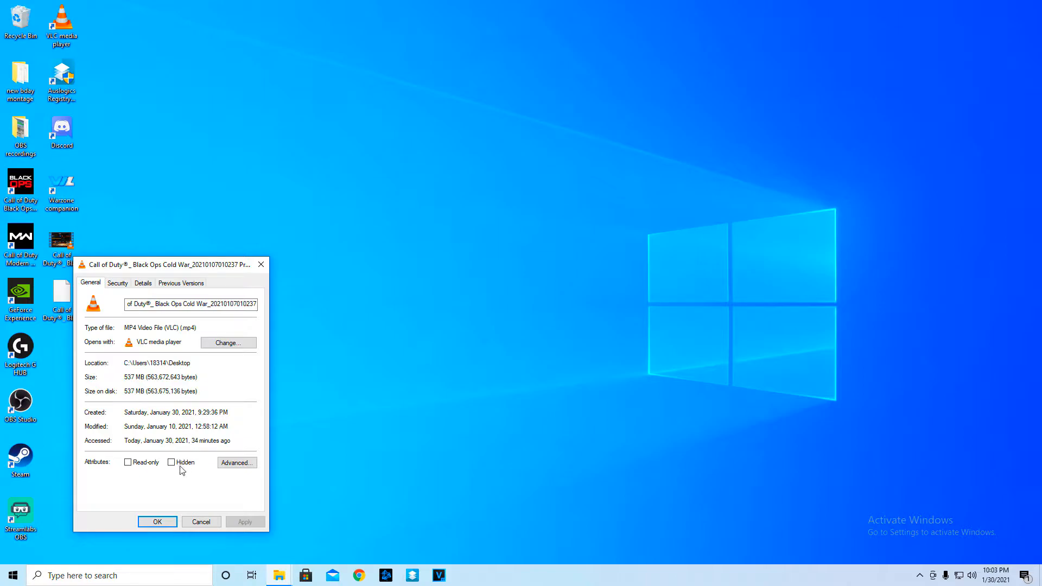
{"action": "left_click", "coordinate": [143, 288]}
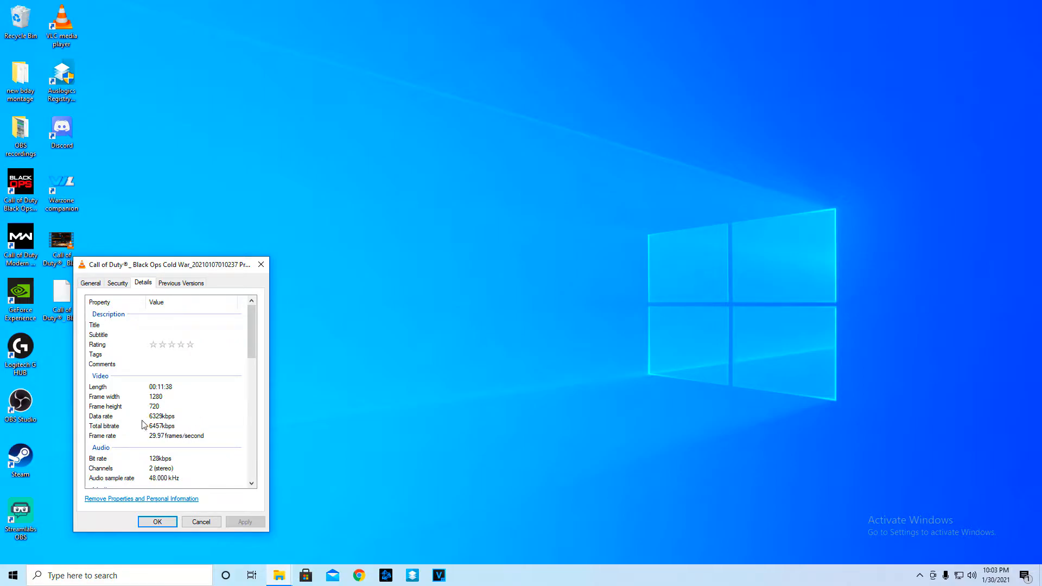
{"action": "left_click_drag", "start_coordinate": [247, 335], "coordinate": [248, 355]}
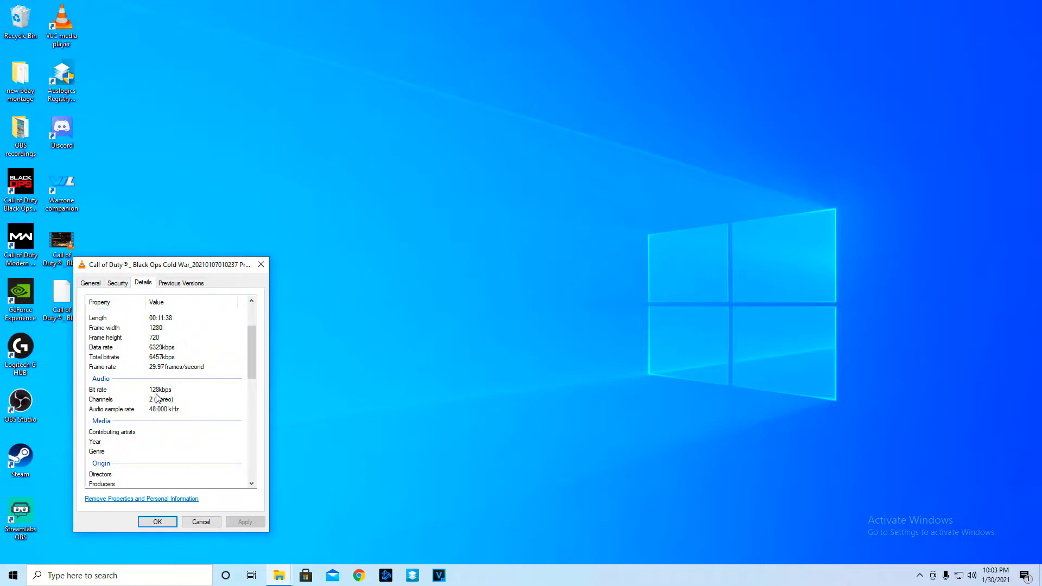
{"action": "left_click", "coordinate": [201, 522]}
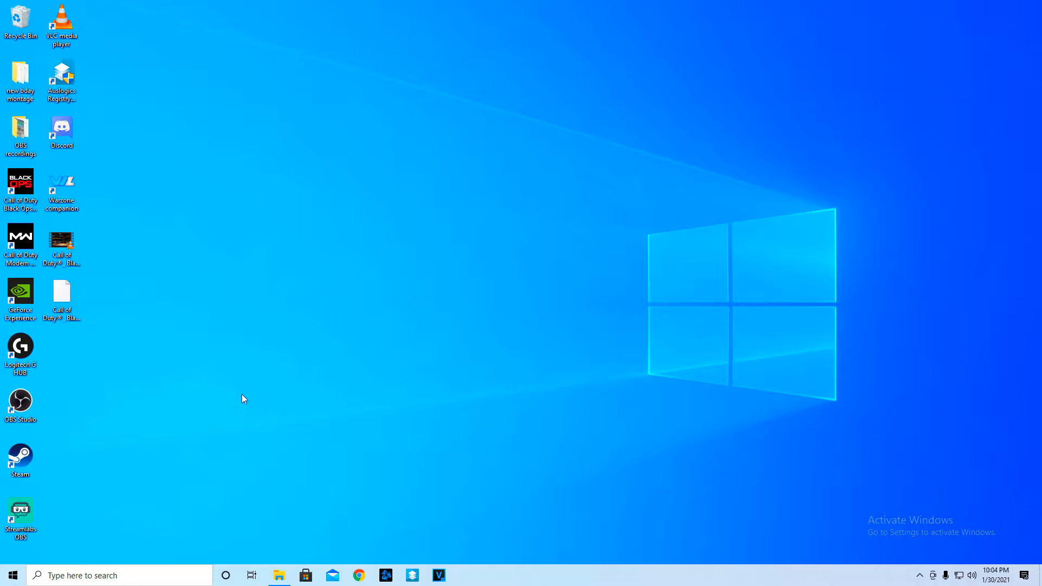
- Switch to VEGAS Pro and create a new project using the HD 1080-60i (1920x1080, 29.970 fps) template
{"action": "right_click", "coordinate": [54, 248]}
{"action": "left_click", "coordinate": [145, 216]}
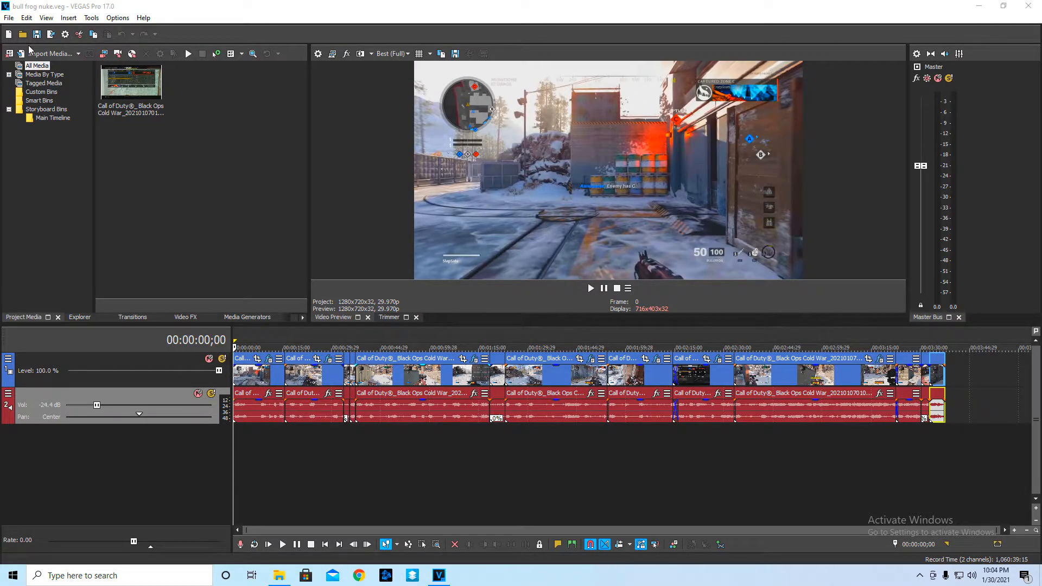
{"action": "left_click", "coordinate": [9, 17]}
{"action": "left_click", "coordinate": [22, 27]}
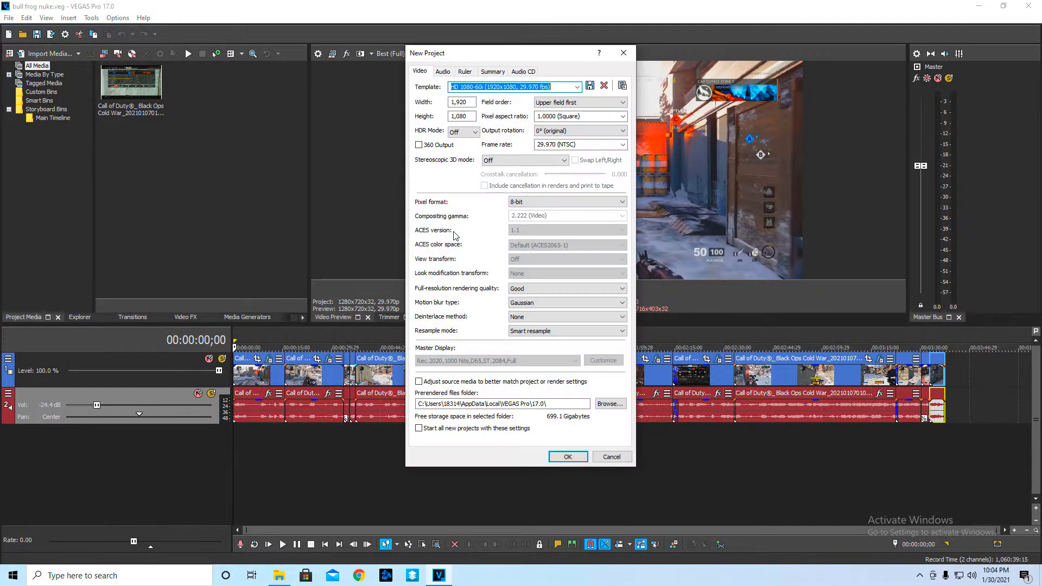
{"action": "left_click", "coordinate": [567, 456]}
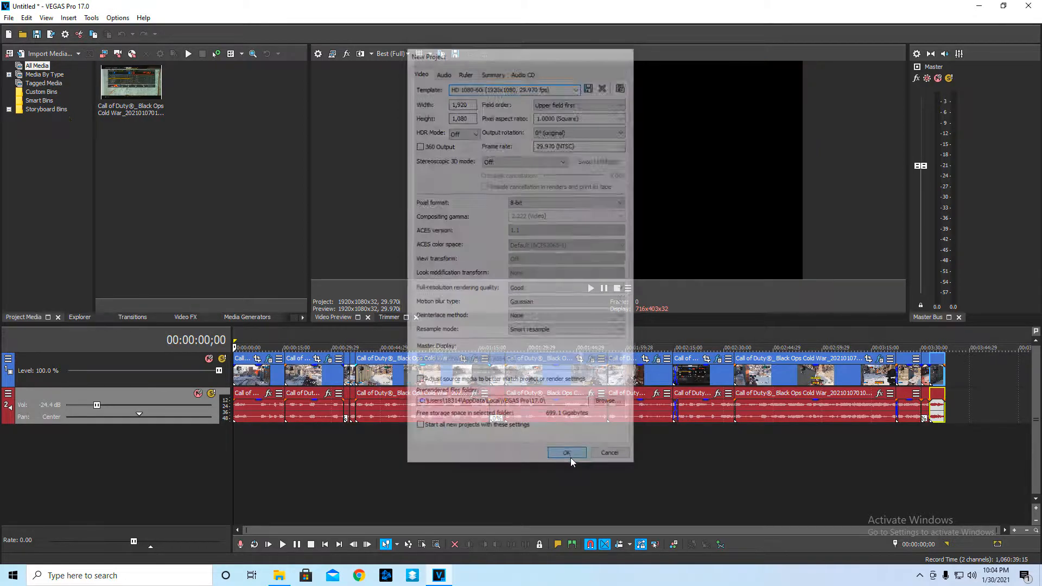
- Add the Call of Duty Black Ops Cold War MP4 from the desktop to the empty timeline, with VEGAS Pro maximized again
{"action": "double_click", "coordinate": [704, 6]}
{"action": "left_click_drag", "start_coordinate": [61, 245], "coordinate": [683, 427]}
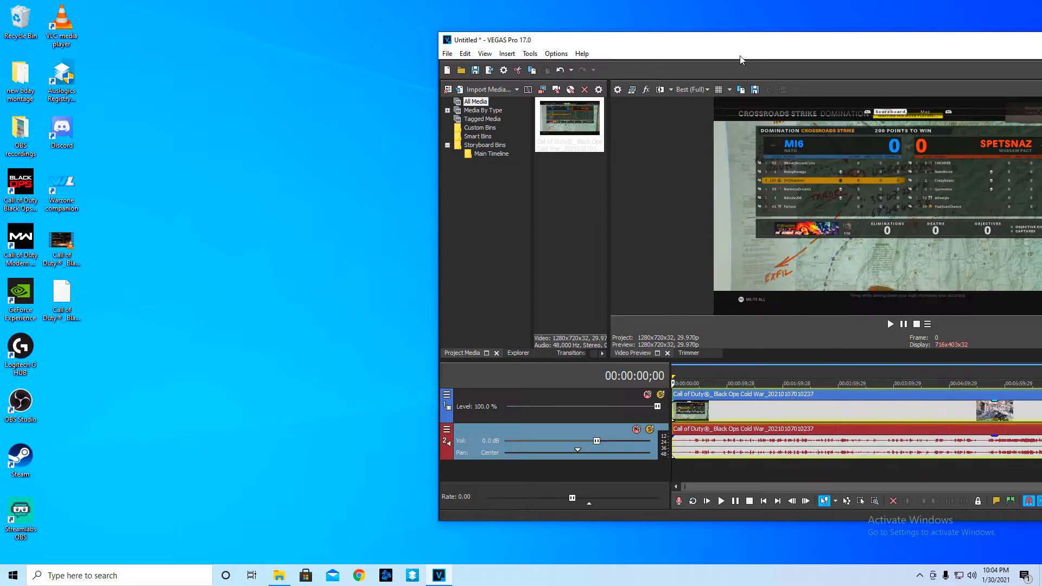
{"action": "double_click", "coordinate": [756, 41]}
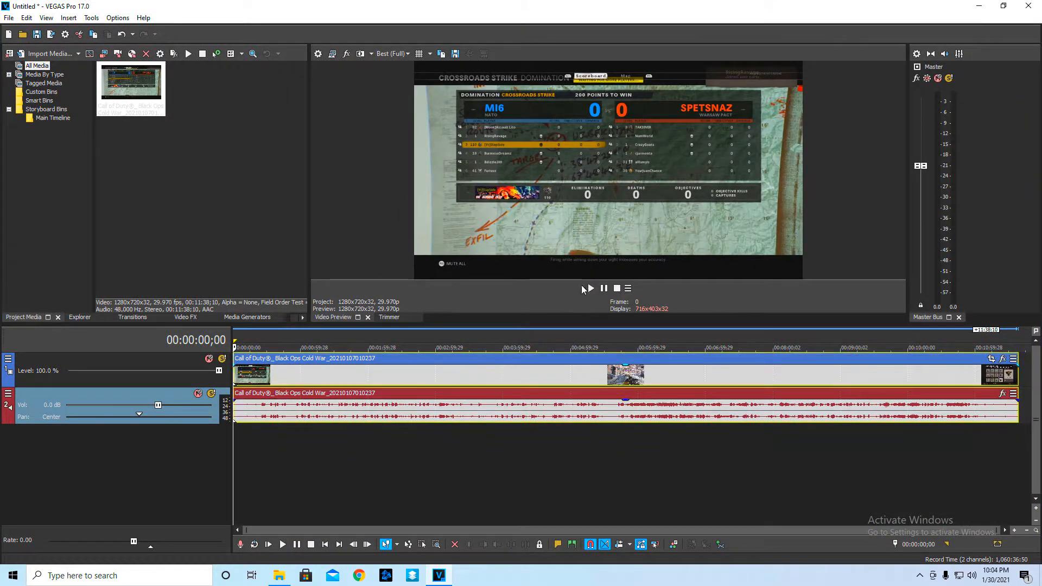
{"action": "right_click", "coordinate": [442, 372]}
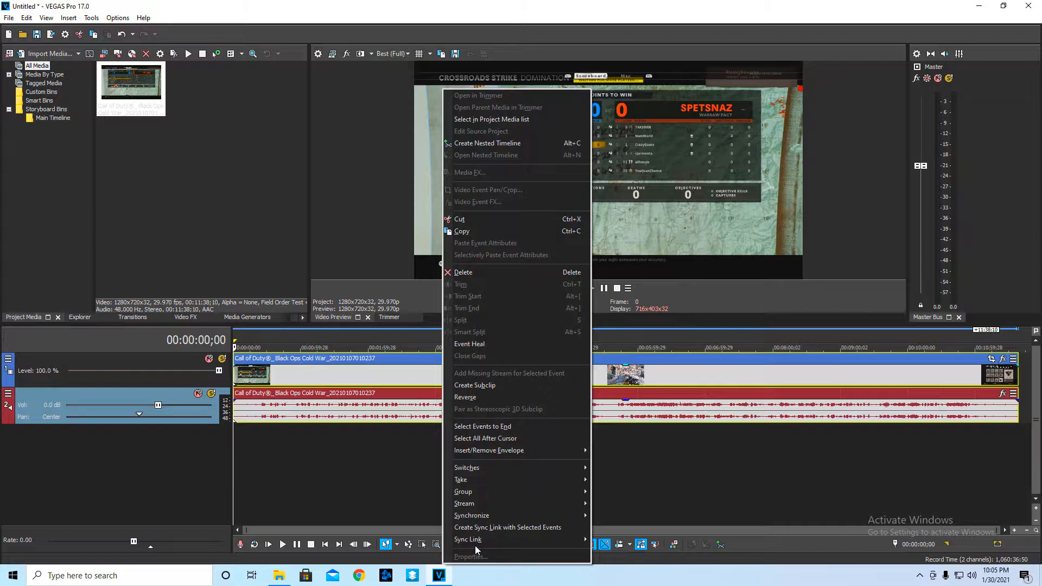
{"action": "right_click", "coordinate": [380, 386]}
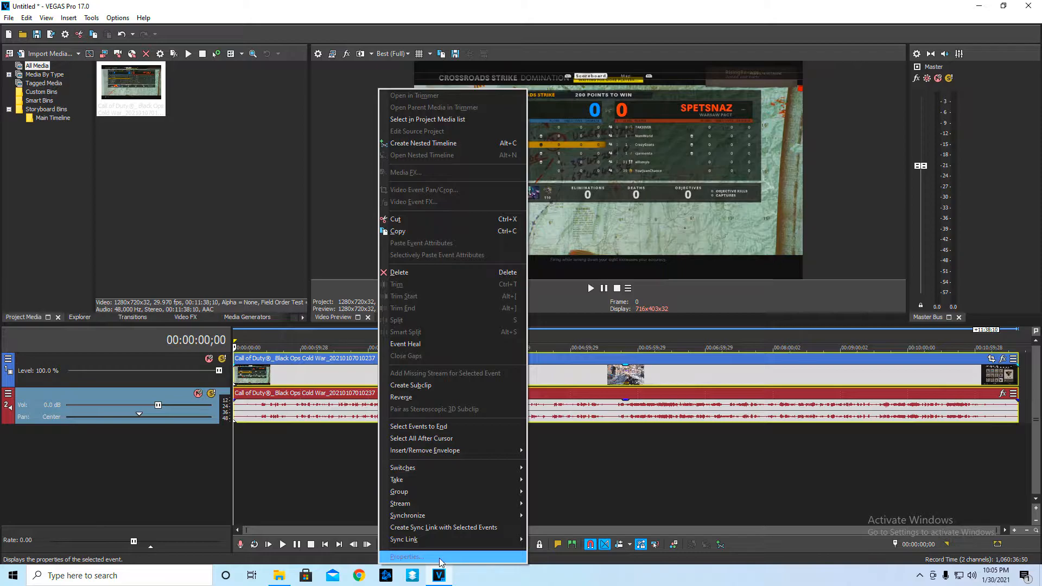
{"action": "right_click", "coordinate": [307, 392]}
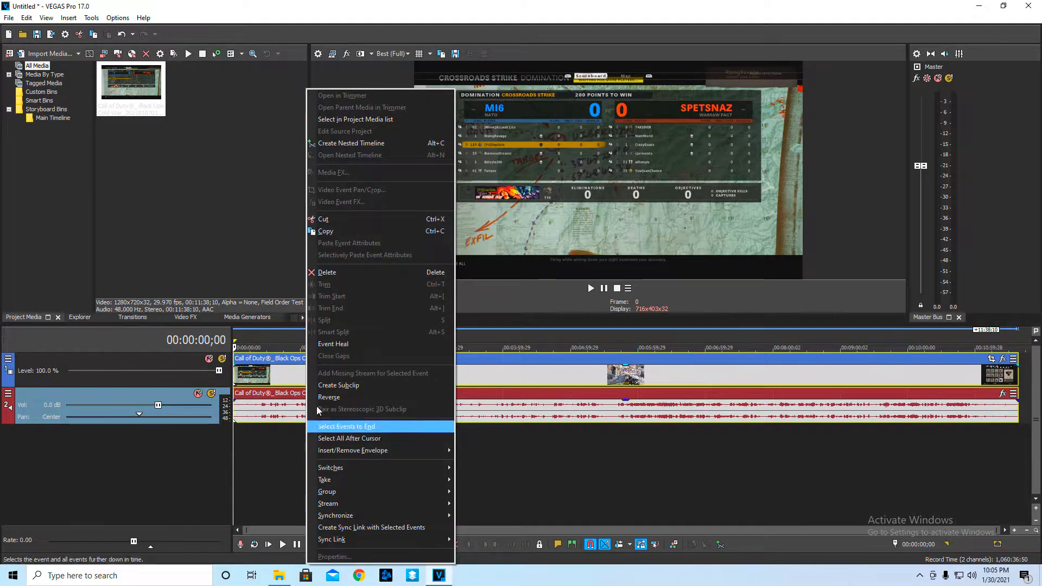
{"action": "left_click", "coordinate": [258, 370]}
{"action": "right_click", "coordinate": [259, 372]}
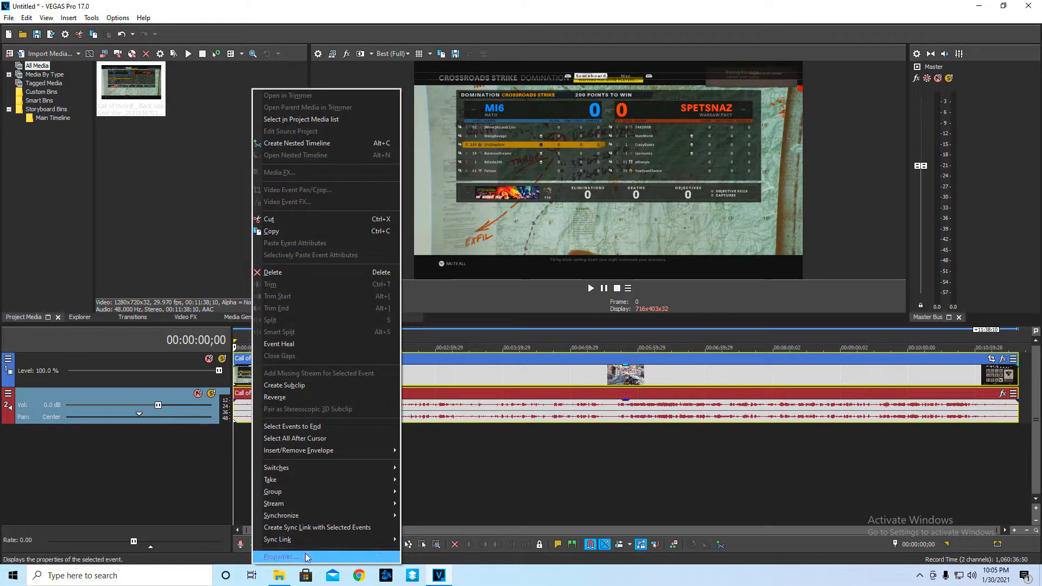
- Select only the video event, review its resample options in the event properties, and close them without changes
{"action": "left_click", "coordinate": [530, 374]}
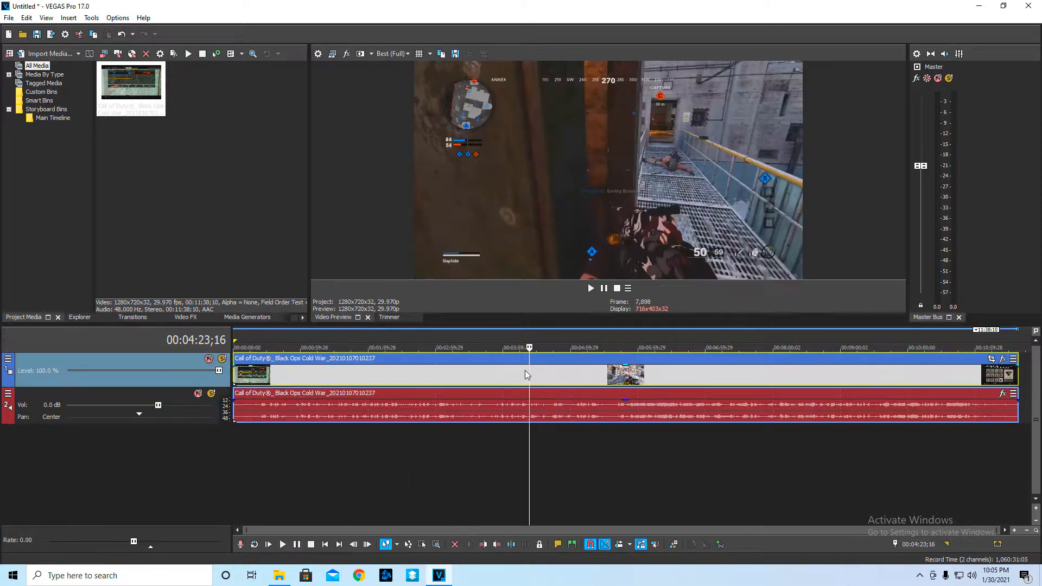
{"action": "right_click", "coordinate": [402, 376]}
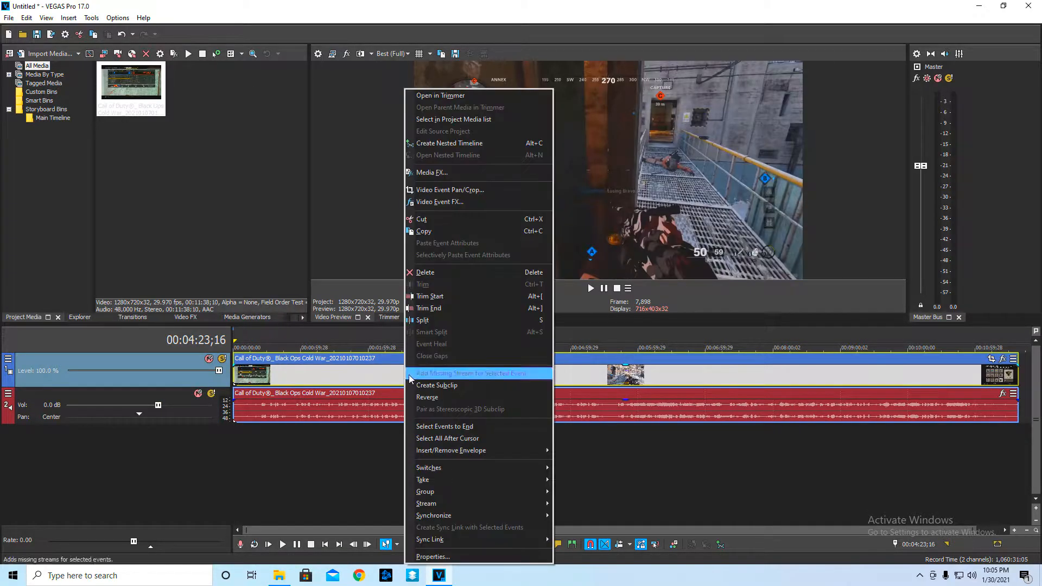
{"action": "left_click", "coordinate": [445, 554]}
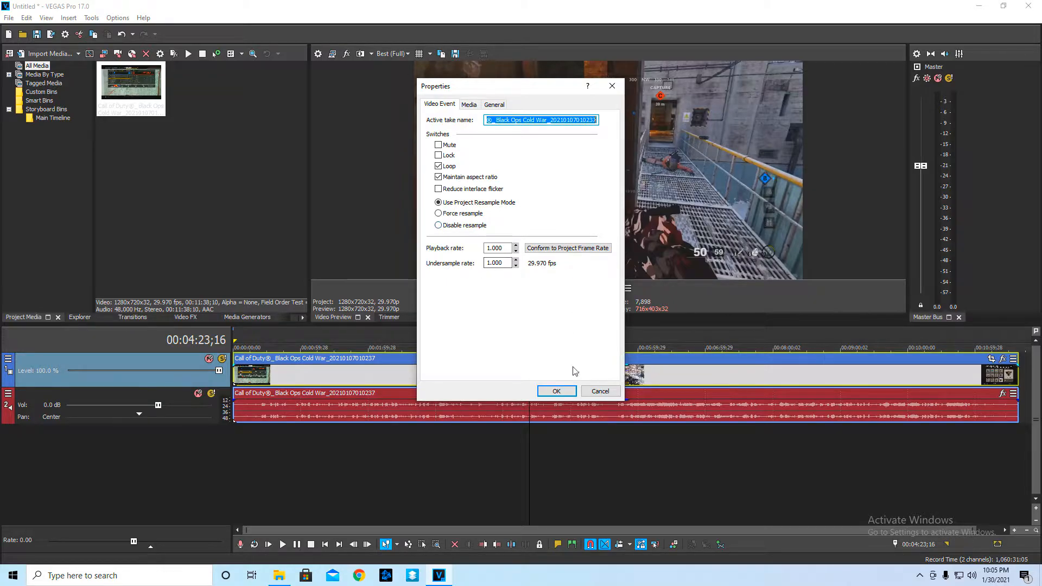
{"action": "left_click", "coordinate": [598, 391]}
- Play the clip briefly from about 00:03:09 to check the footage
{"action": "left_click", "coordinate": [445, 369]}
{"action": "key", "text": "space"}
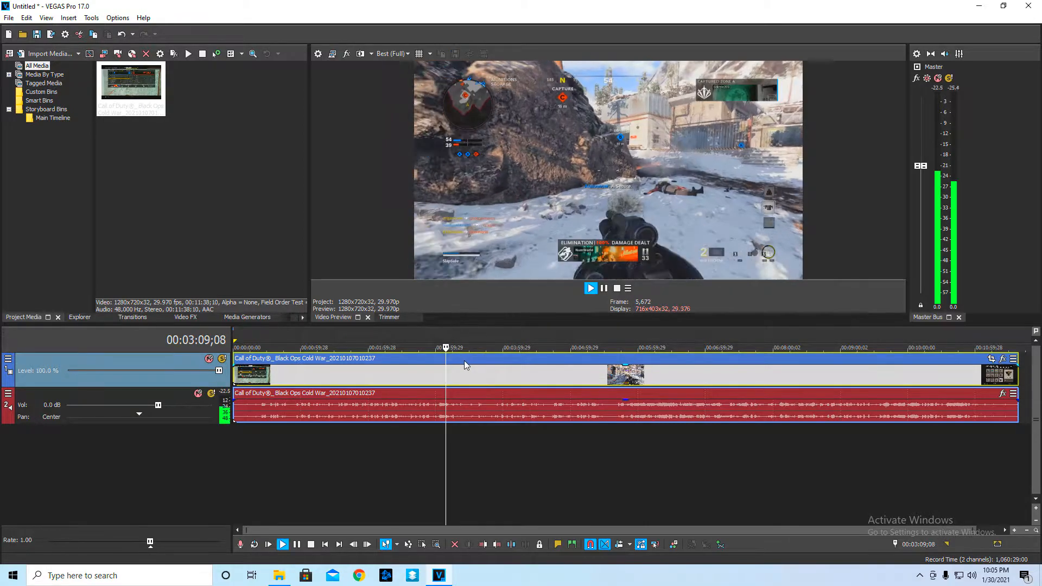
{"action": "key", "text": "space"}
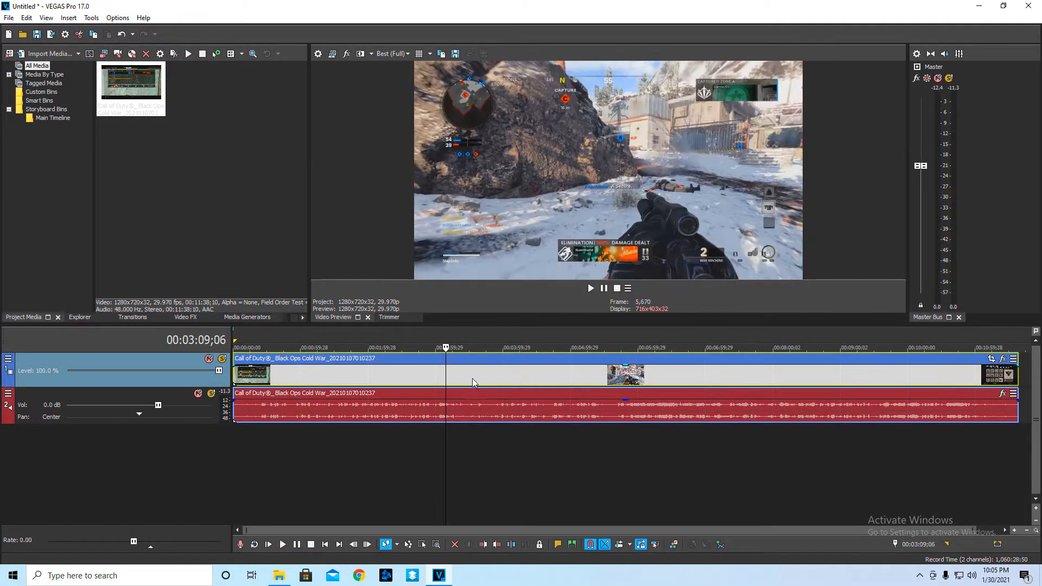
- Set the video event to Disable resample, then play the same passage briefly to check it
{"action": "right_click", "coordinate": [468, 379]}
{"action": "left_click", "coordinate": [530, 558]}
{"action": "left_click", "coordinate": [438, 225]}
{"action": "left_click", "coordinate": [554, 391]}
{"action": "key", "text": "space"}
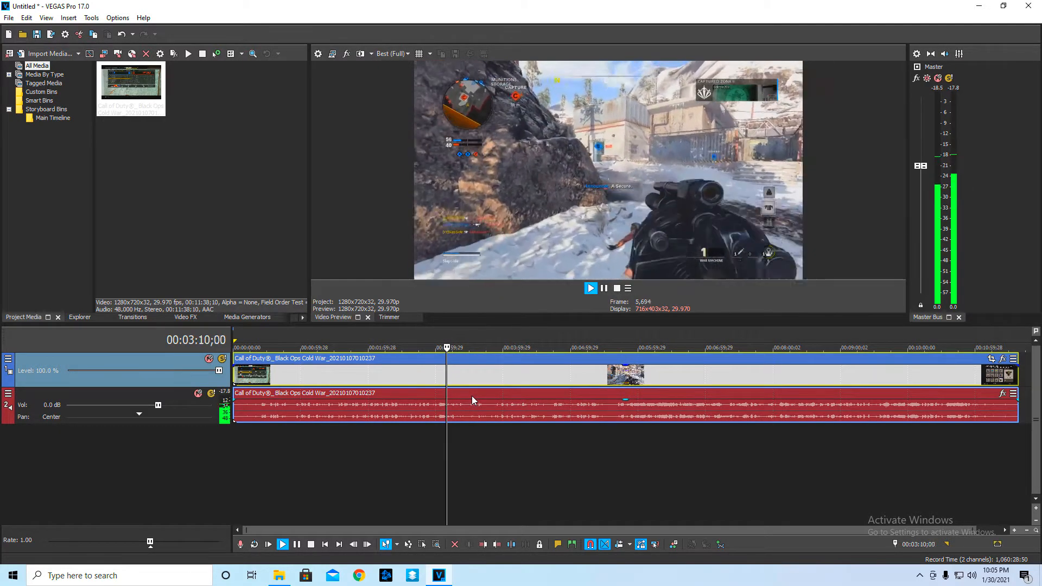
{"action": "key", "text": "space"}
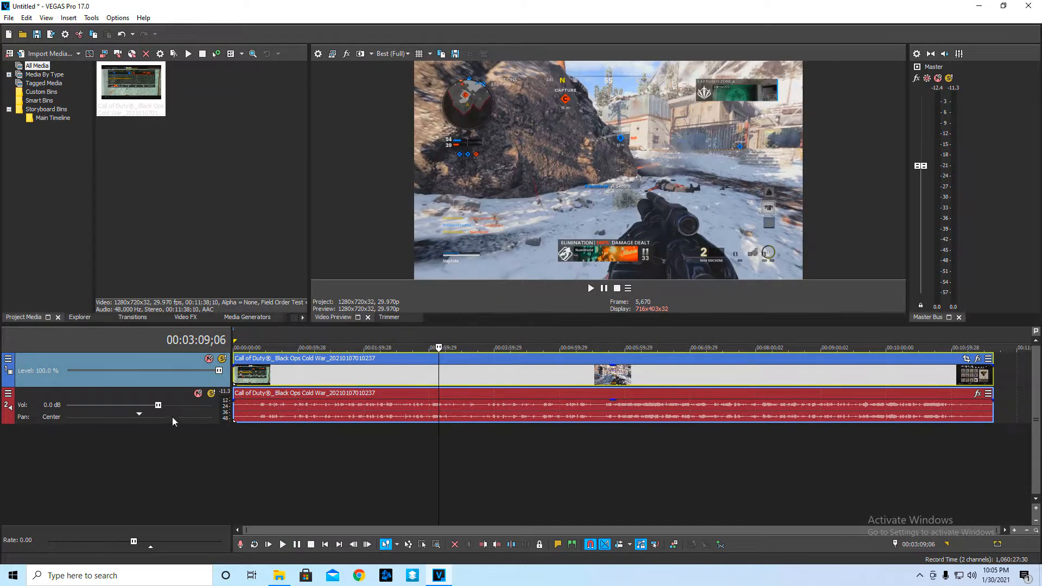
- Lower the audio track's volume to -19.8 dB
{"action": "left_click_drag", "start_coordinate": [159, 410], "coordinate": [131, 414]}
{"action": "left_click_drag", "start_coordinate": [101, 415], "coordinate": [96, 408]}
- Review the video event's properties once more from about 00:01:25 and close them without changes
{"action": "left_click", "coordinate": [328, 398]}
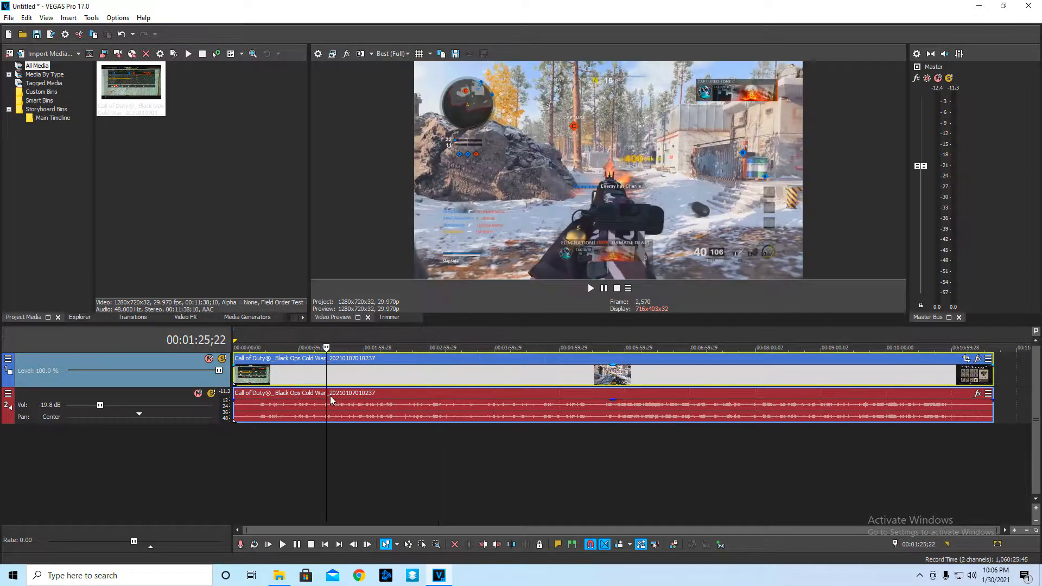
{"action": "right_click", "coordinate": [344, 369]}
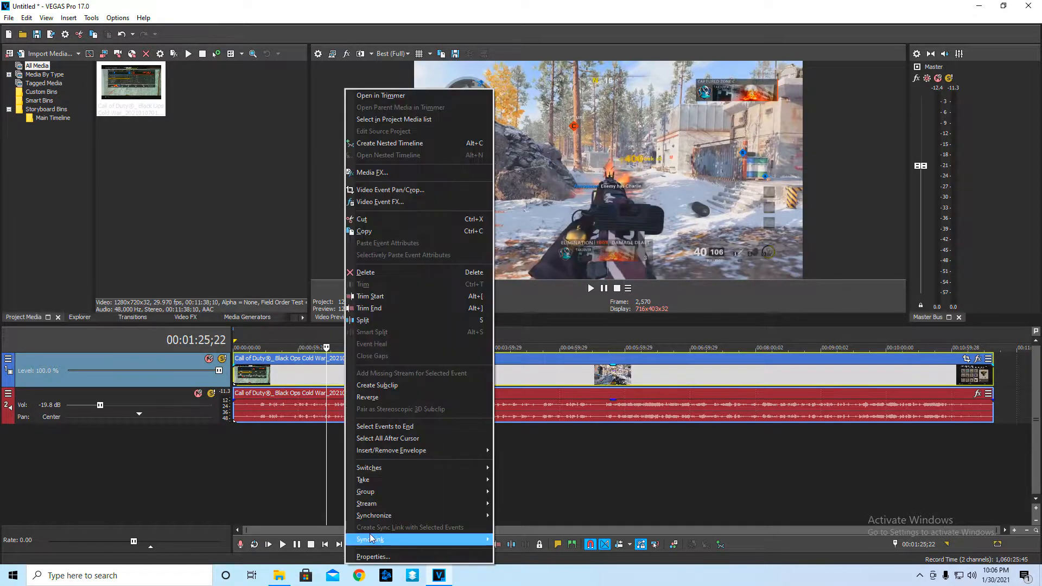
{"action": "left_click", "coordinate": [379, 561]}
{"action": "left_click", "coordinate": [599, 391]}
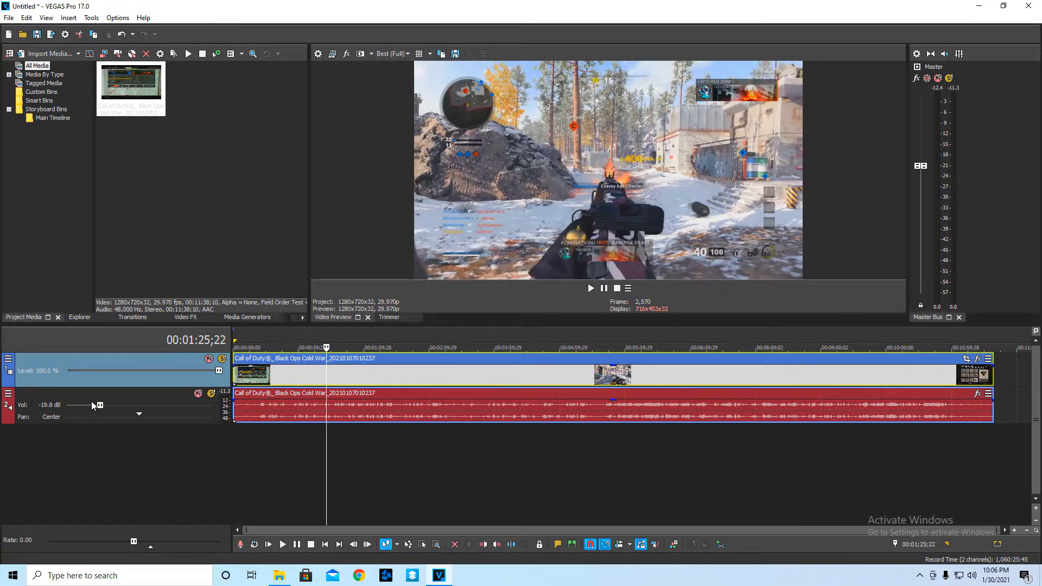
- Locate the start of the action by playing the opening, and split the video and audio at 00:00:25;11
{"action": "left_click", "coordinate": [266, 401]}
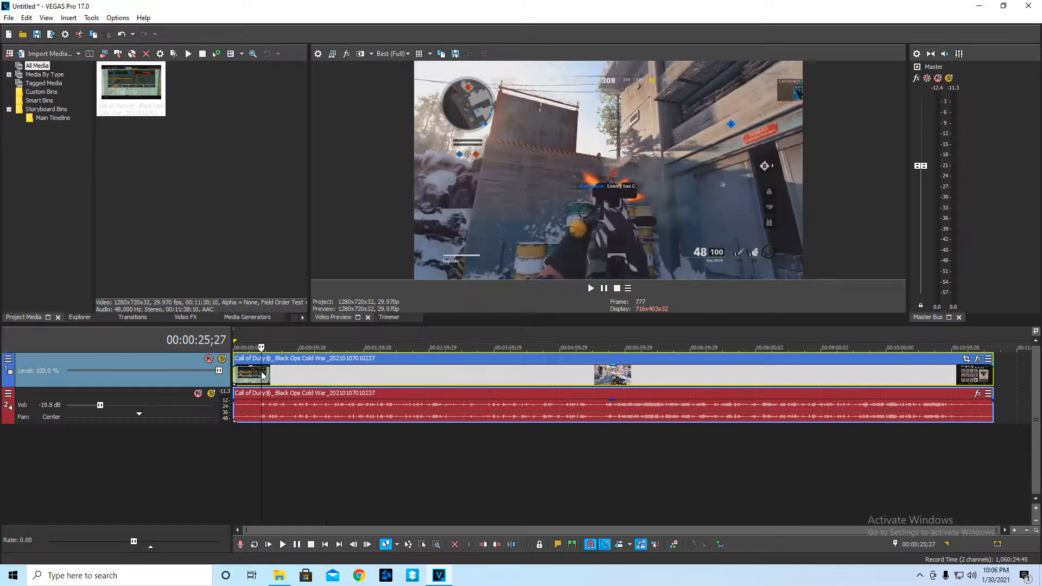
{"action": "scroll", "coordinate": [300, 406], "scroll_direction": "up", "scroll_amount": 1}
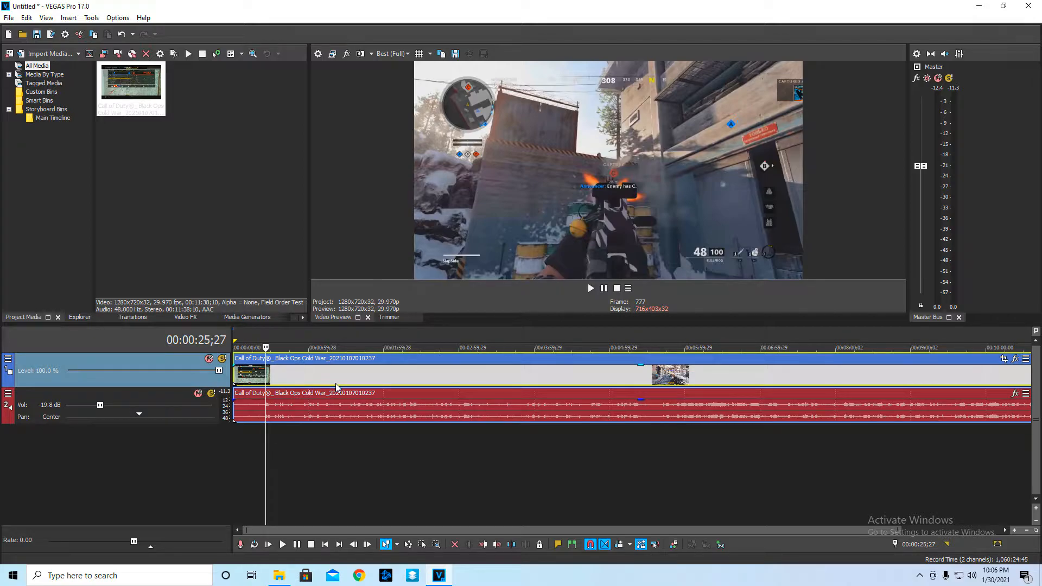
{"action": "scroll", "coordinate": [300, 405], "scroll_direction": "up", "scroll_amount": 1}
{"action": "scroll", "coordinate": [300, 404], "scroll_direction": "up", "scroll_amount": 1}
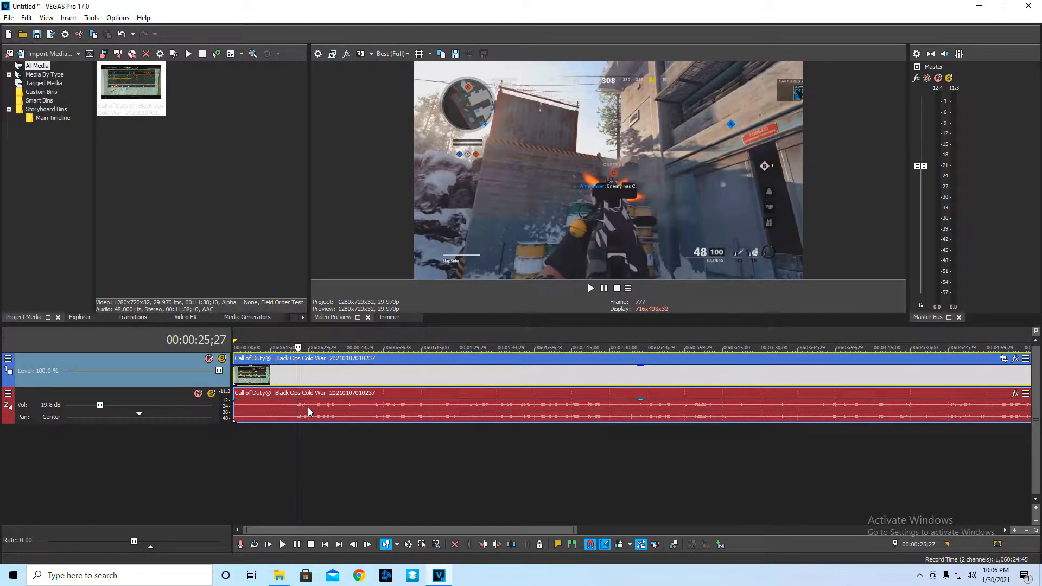
{"action": "scroll", "coordinate": [303, 410], "scroll_direction": "up", "scroll_amount": 3}
{"action": "left_click", "coordinate": [400, 371]}
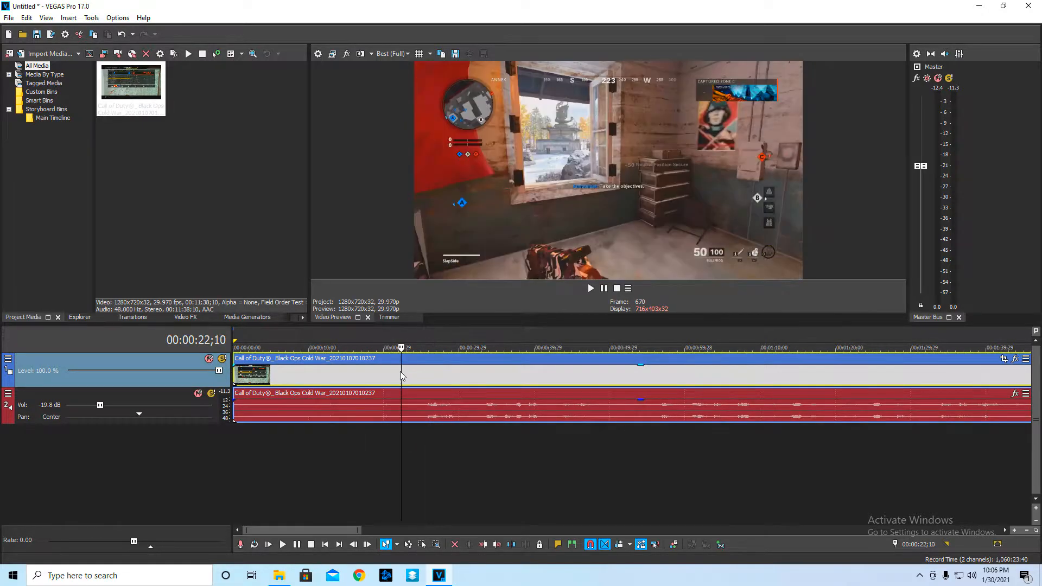
{"action": "key", "text": "space"}
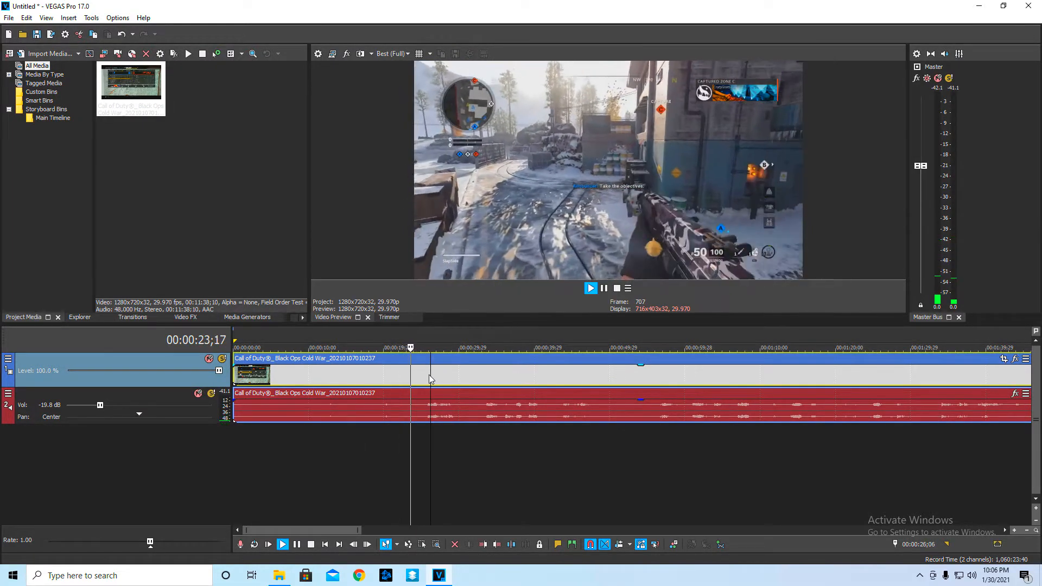
{"action": "left_click", "coordinate": [424, 375]}
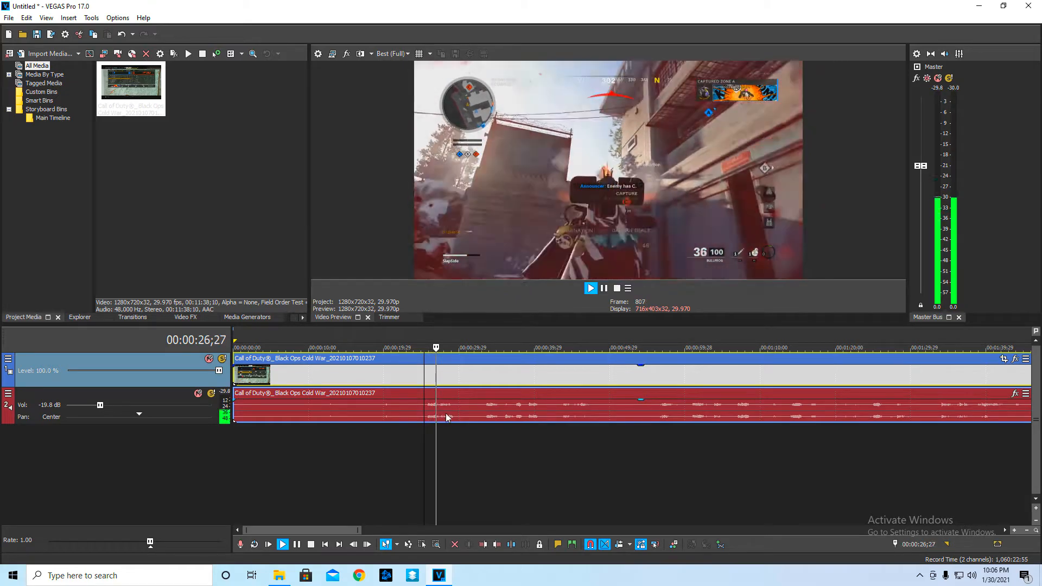
{"action": "key", "text": "space"}
{"action": "key", "text": "s"}
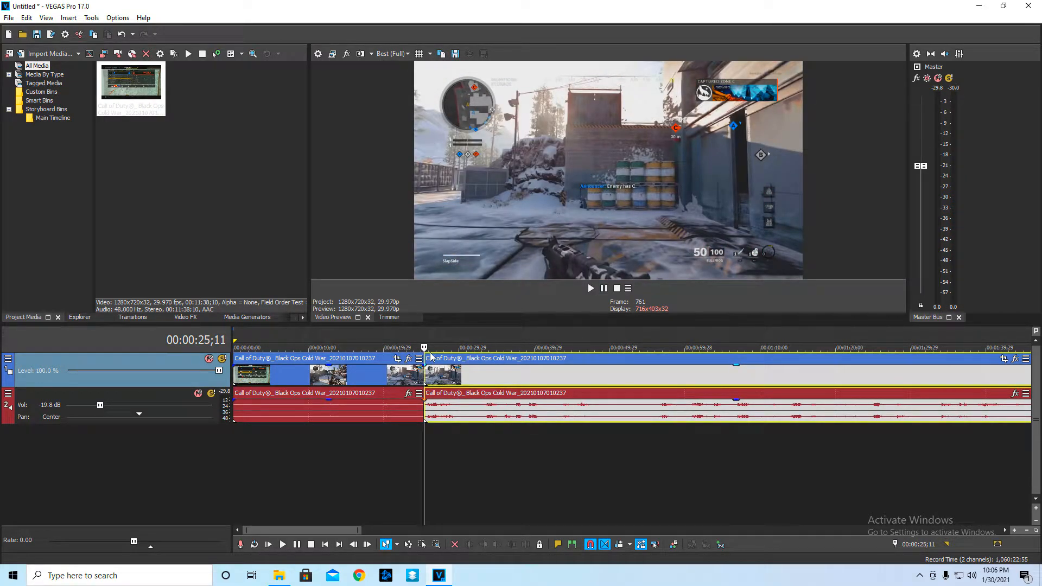
- Delete the opening section before the split so the remaining clip starts the timeline
{"action": "right_click", "coordinate": [359, 381]}
{"action": "left_click", "coordinate": [402, 271]}
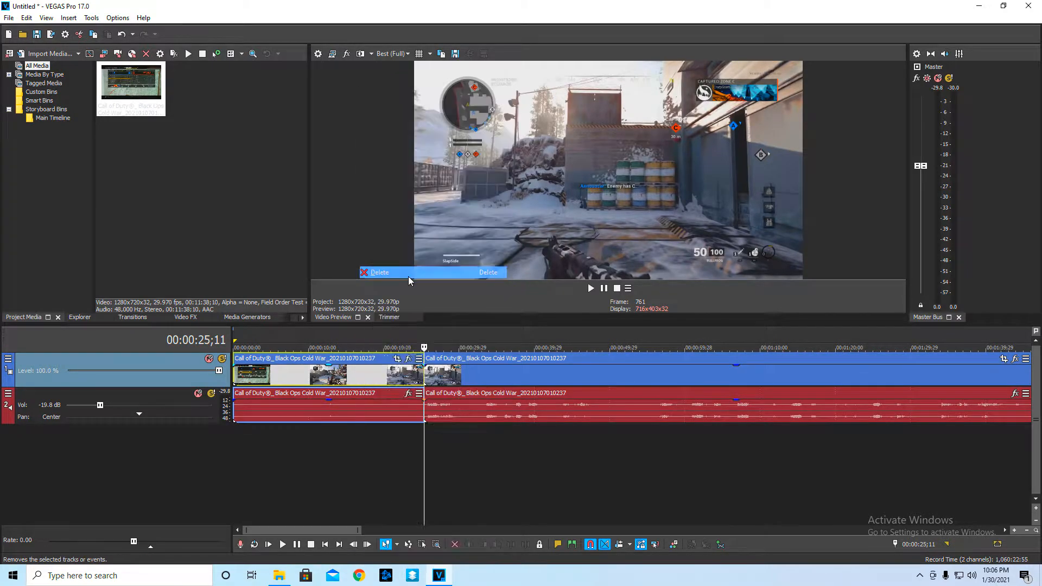
- Play back the start of the remaining clip and sample around 00:00:08 to find where the first action ends and an uneventful stretch begins
{"action": "scroll", "coordinate": [304, 407], "scroll_direction": "up", "scroll_amount": 3}
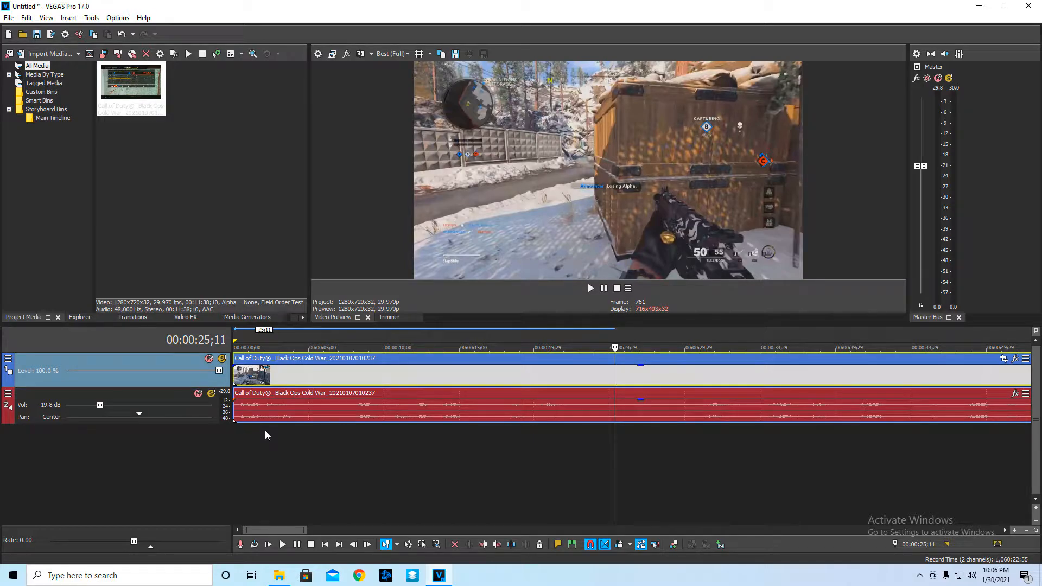
{"action": "key", "text": "space"}
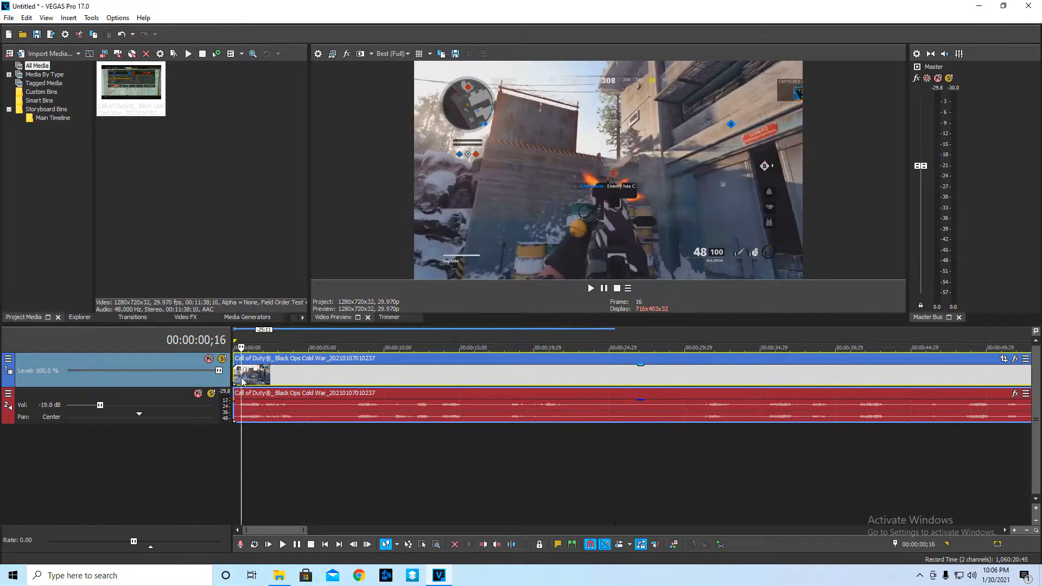
{"action": "key", "text": "space"}
{"action": "left_click", "coordinate": [358, 378]}
{"action": "key", "text": "space"}
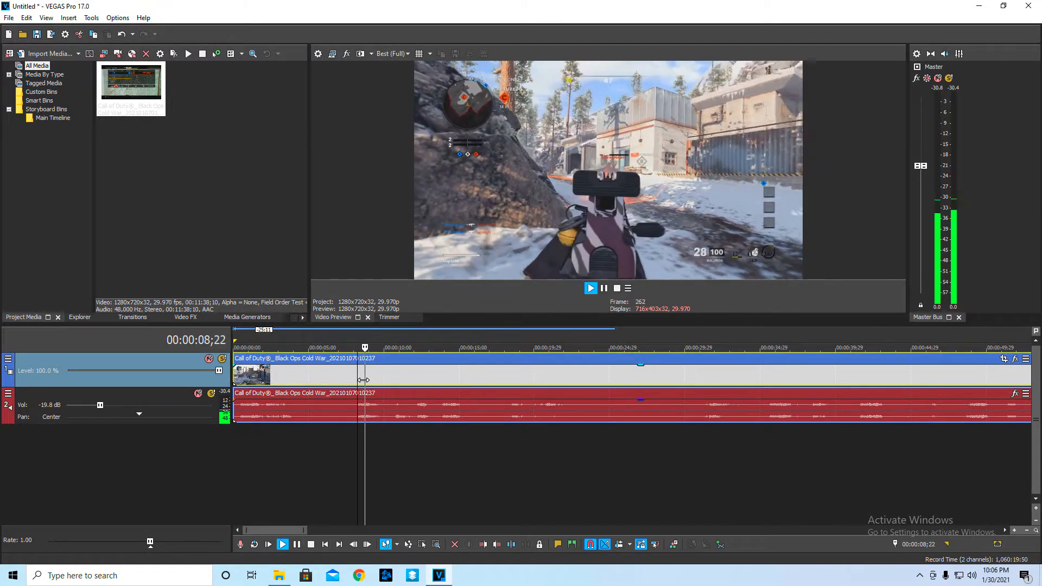
{"action": "key", "text": "space"}
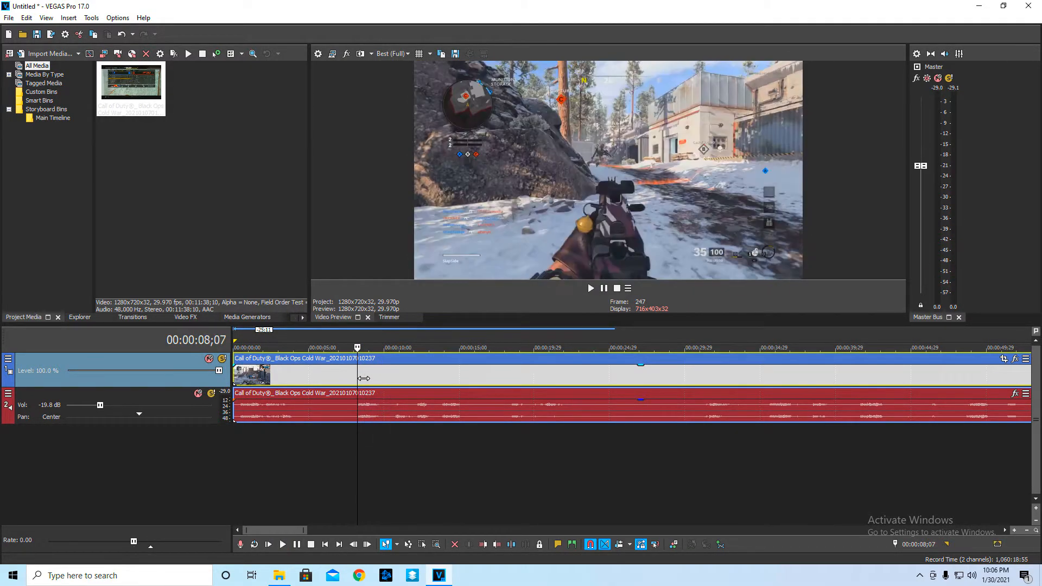
{"action": "scroll", "coordinate": [284, 415], "scroll_direction": "down", "scroll_amount": 2}
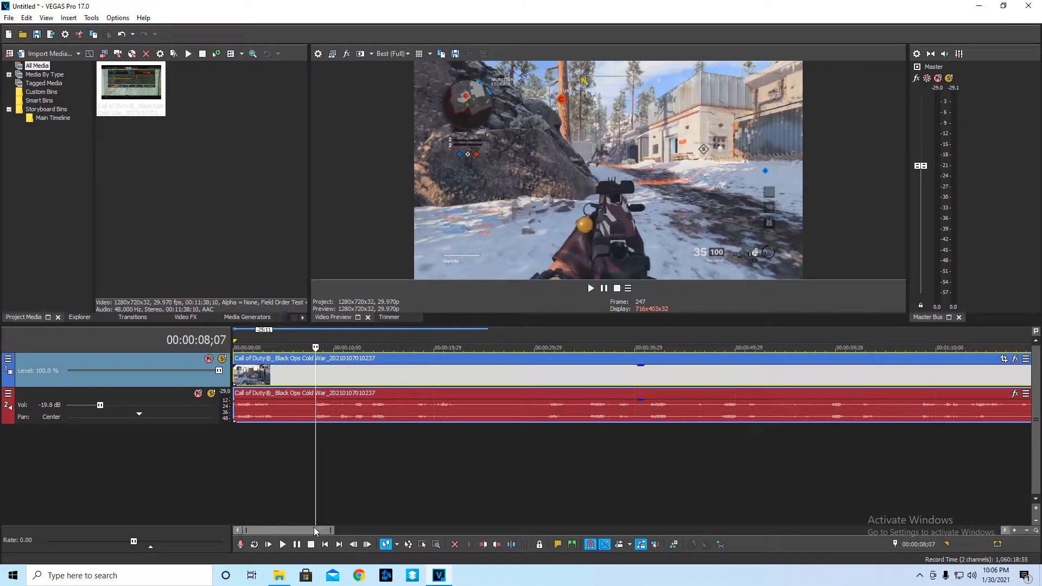
{"action": "left_click", "coordinate": [324, 544]}
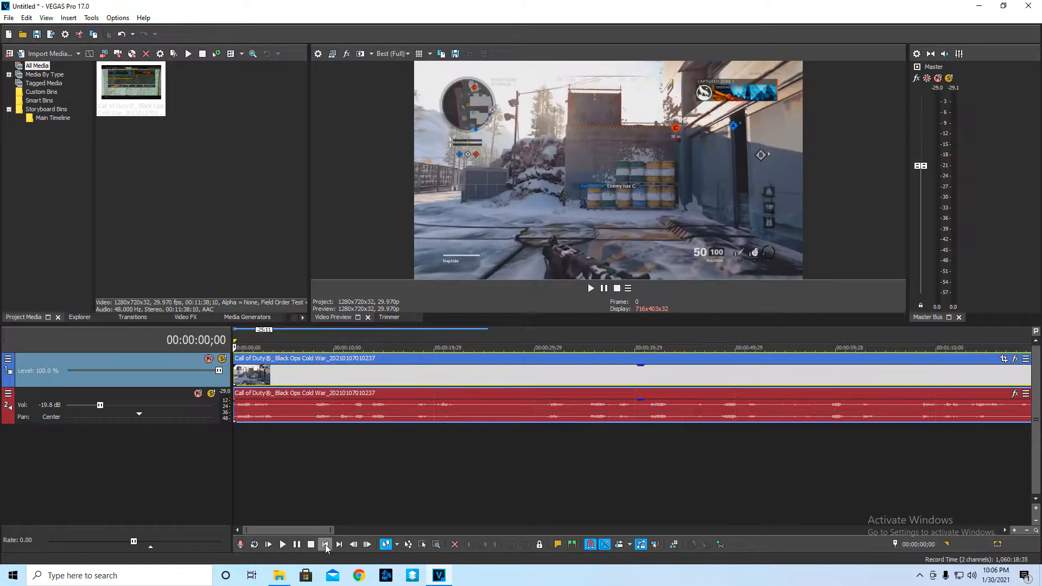
{"action": "key", "text": "space"}
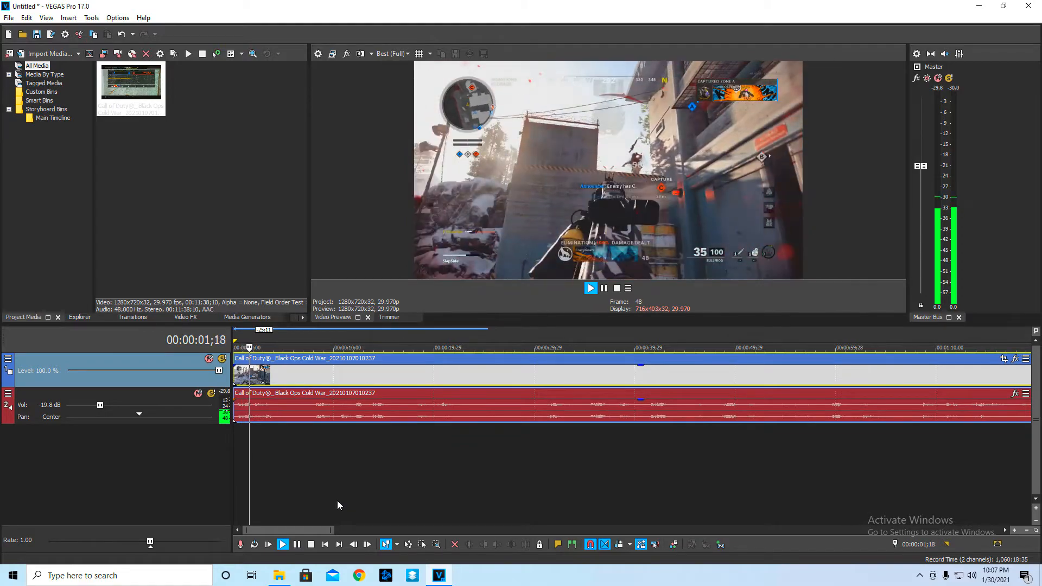
{"action": "scroll", "coordinate": [337, 505], "scroll_direction": "up", "scroll_amount": 2}
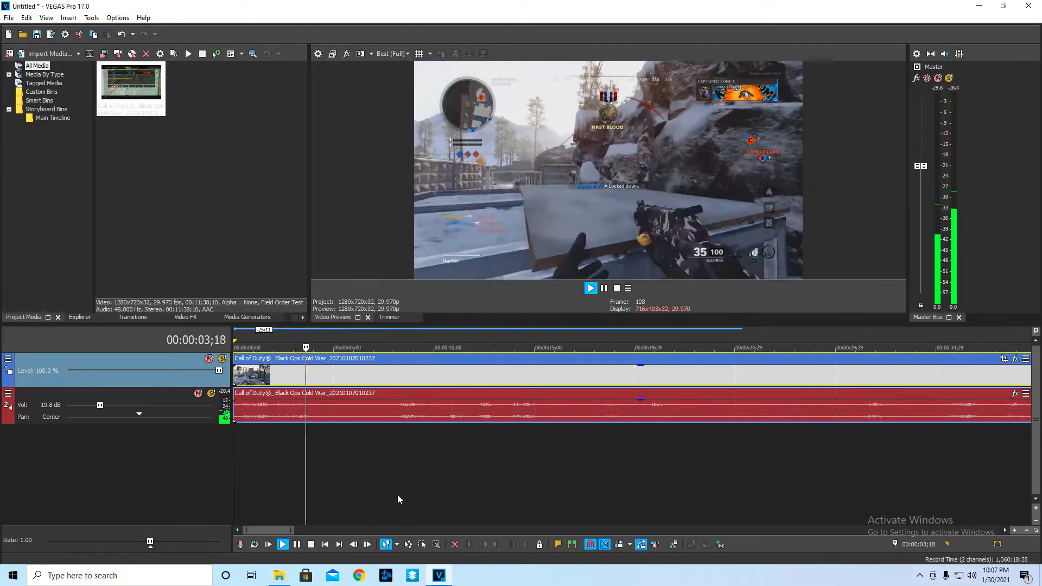
{"action": "key", "text": "space"}
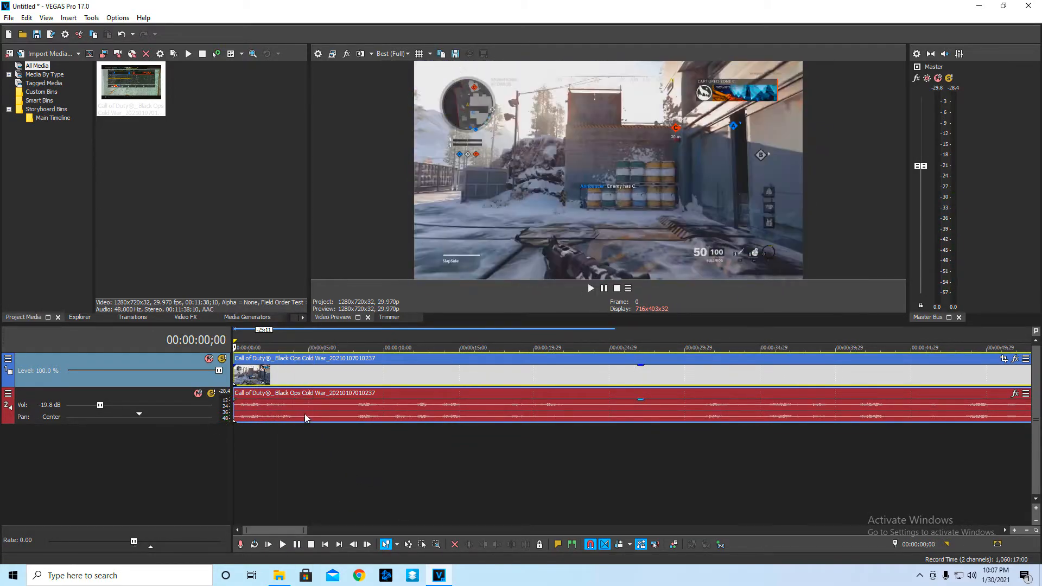
- Split the video and audio at 00:00:04;02 and again at 00:00:08;05 to isolate the uneventful section
{"action": "left_click", "coordinate": [297, 378]}
{"action": "key", "text": "s"}
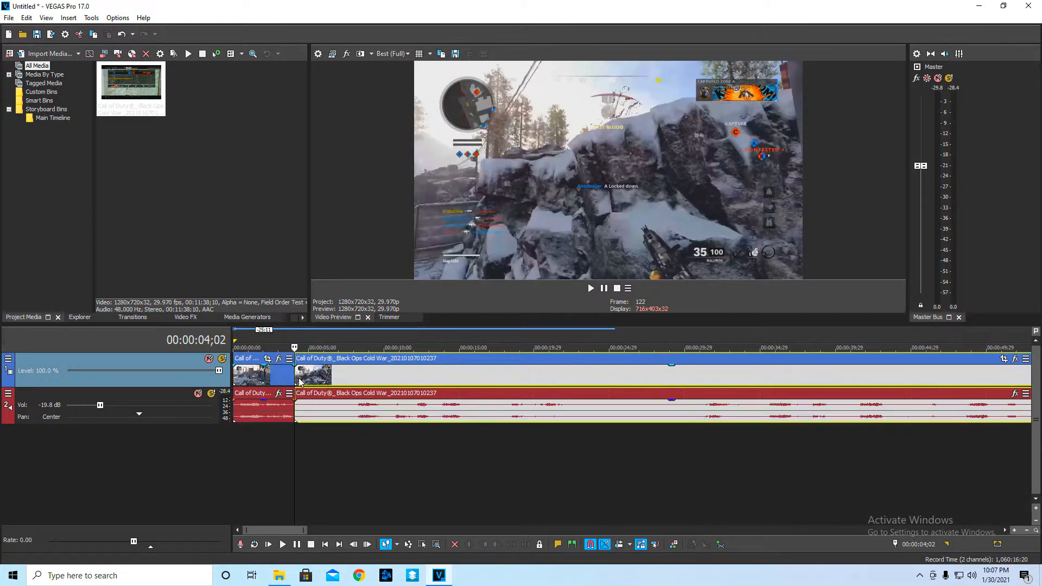
{"action": "left_click", "coordinate": [356, 379]}
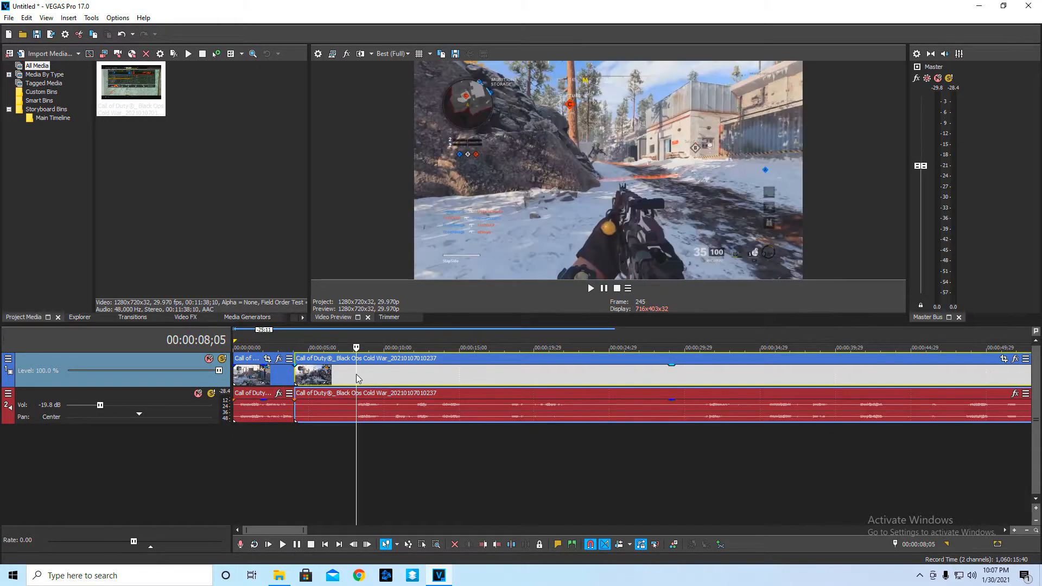
{"action": "key", "text": "s"}
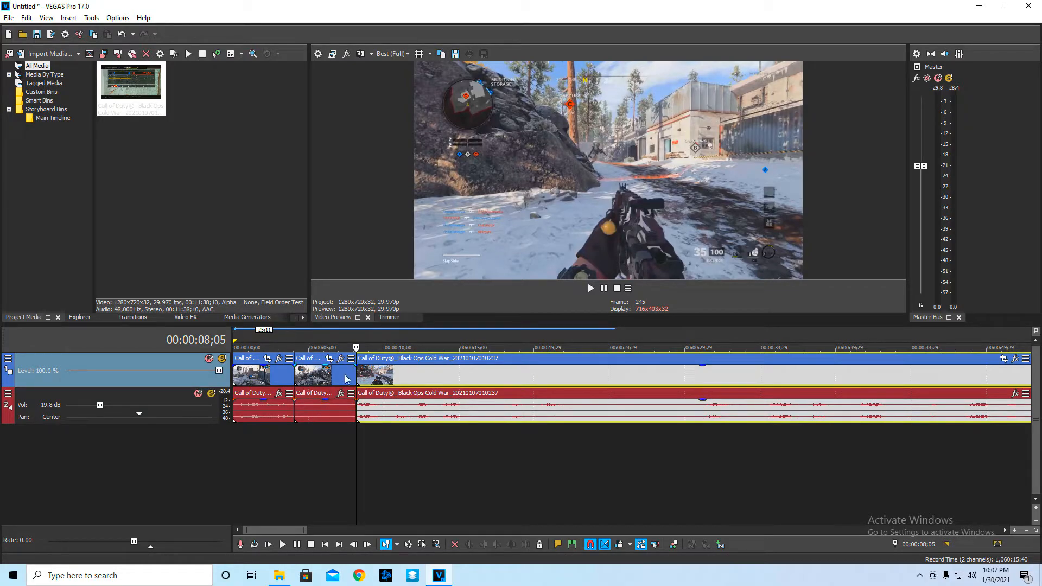
- Compress the isolated section to 400% playback speed and move the following clip against it, checking the result in playback
{"action": "left_click_drag", "start_coordinate": [359, 376], "coordinate": [302, 384]}
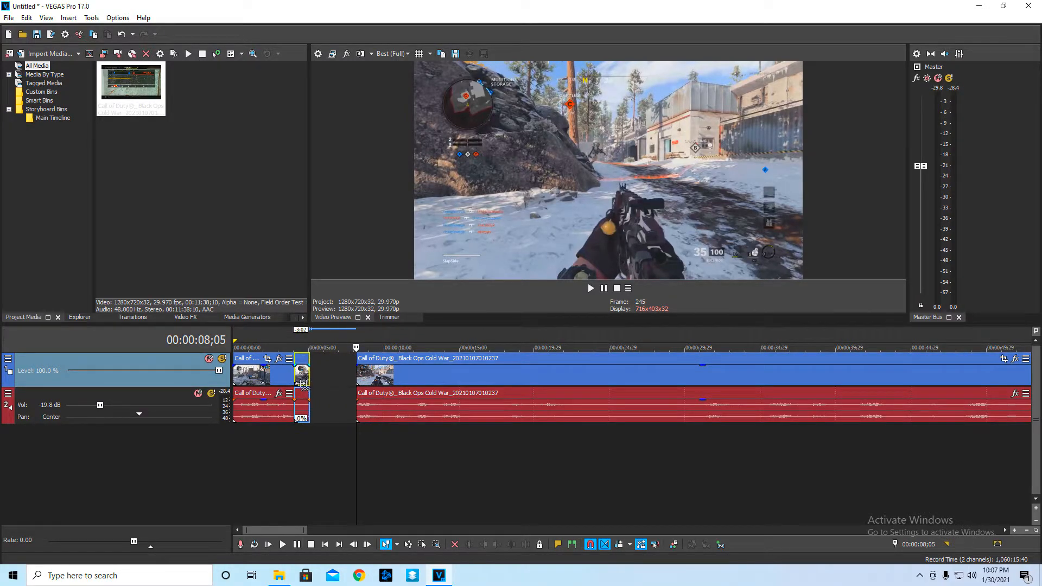
{"action": "left_click_drag", "start_coordinate": [382, 378], "coordinate": [339, 384]}
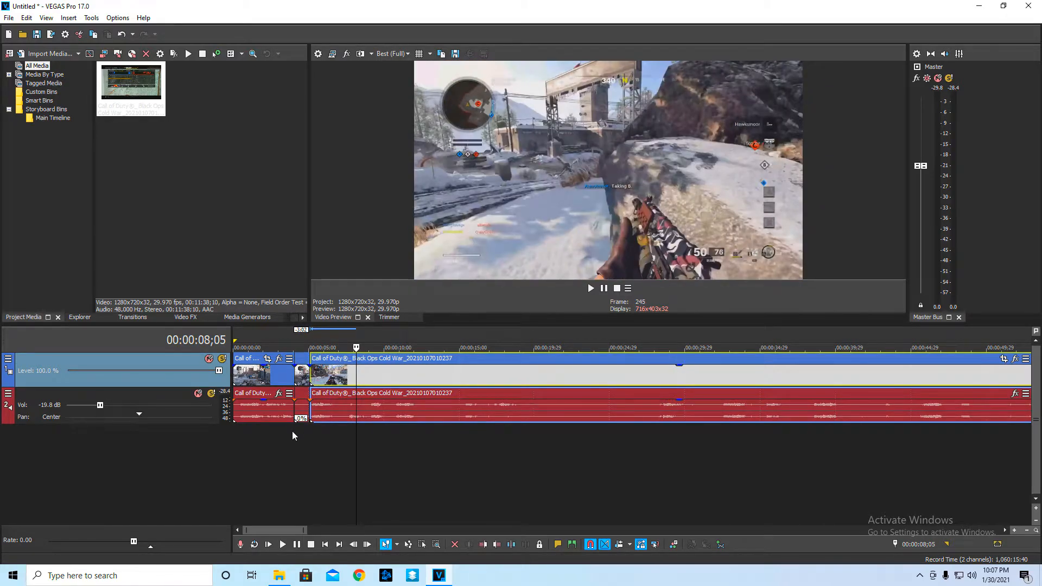
{"action": "left_click", "coordinate": [281, 431]}
{"action": "key", "text": "space"}
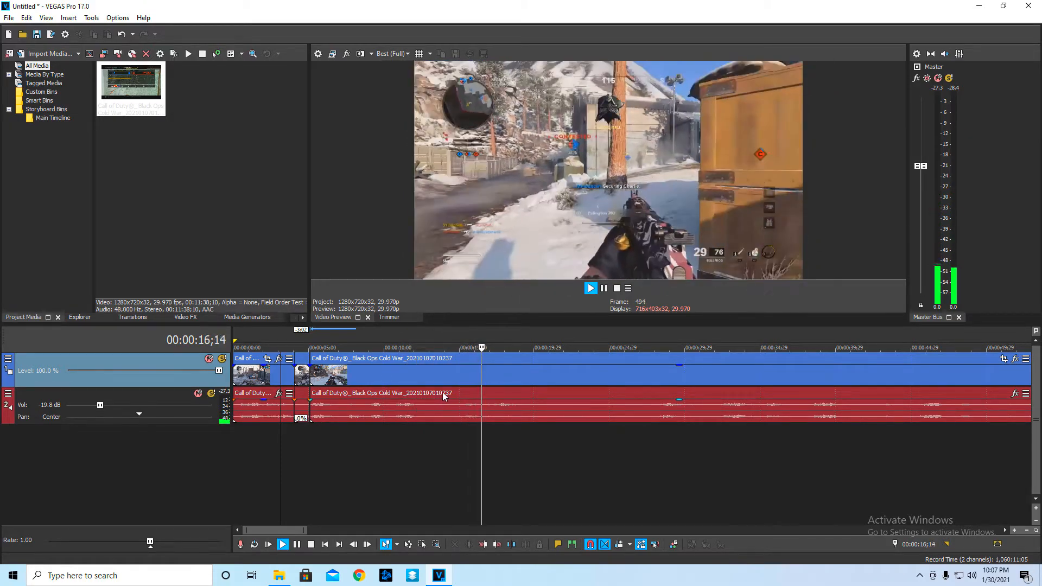
- Find the end of the second fight and split the video and audio at 00:00:12;08
{"action": "left_click", "coordinate": [404, 381]}
{"action": "key", "text": "space"}
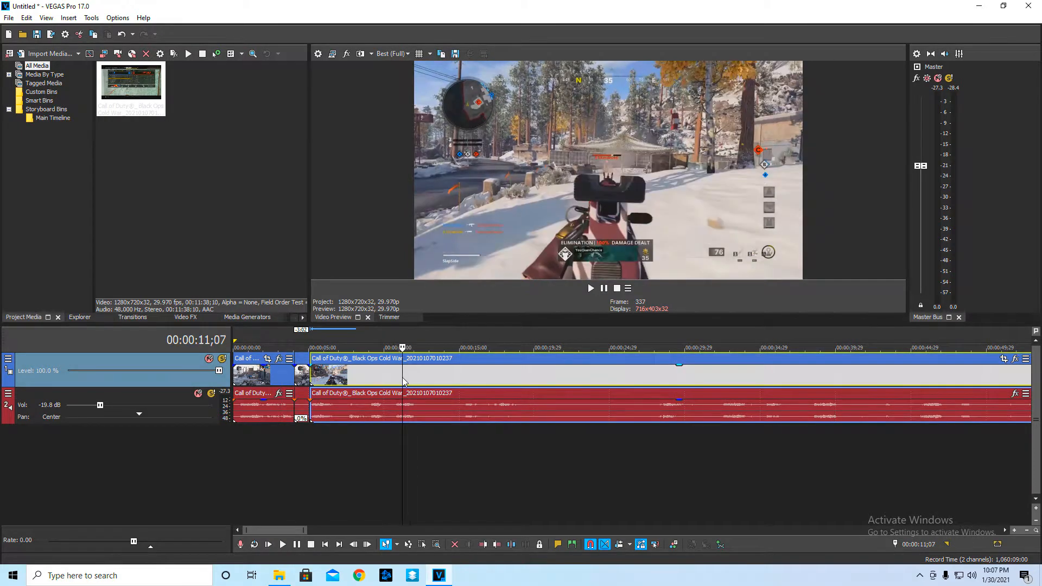
{"action": "key", "text": "space"}
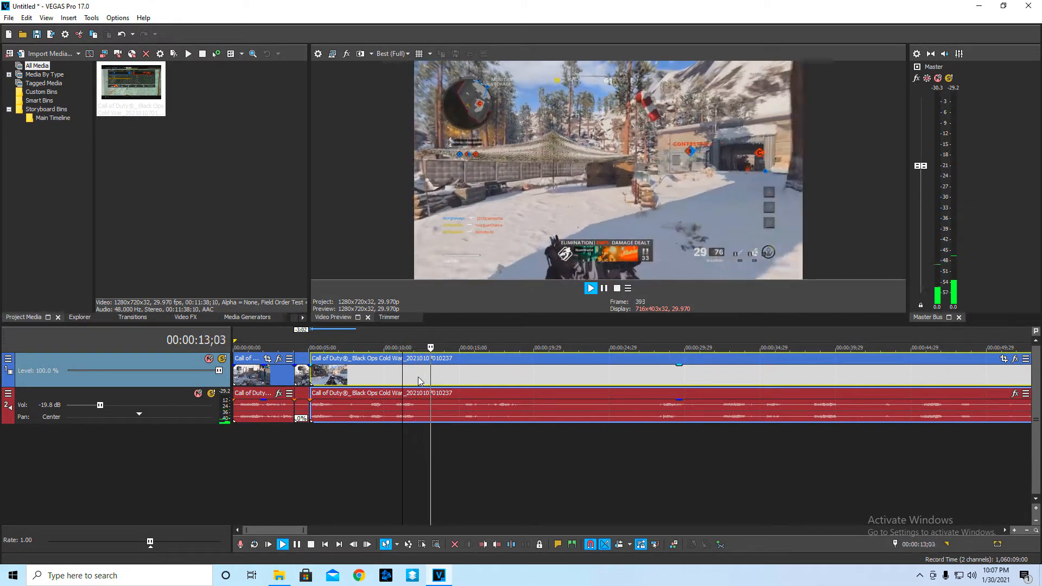
{"action": "key", "text": "space"}
{"action": "left_click", "coordinate": [418, 376]}
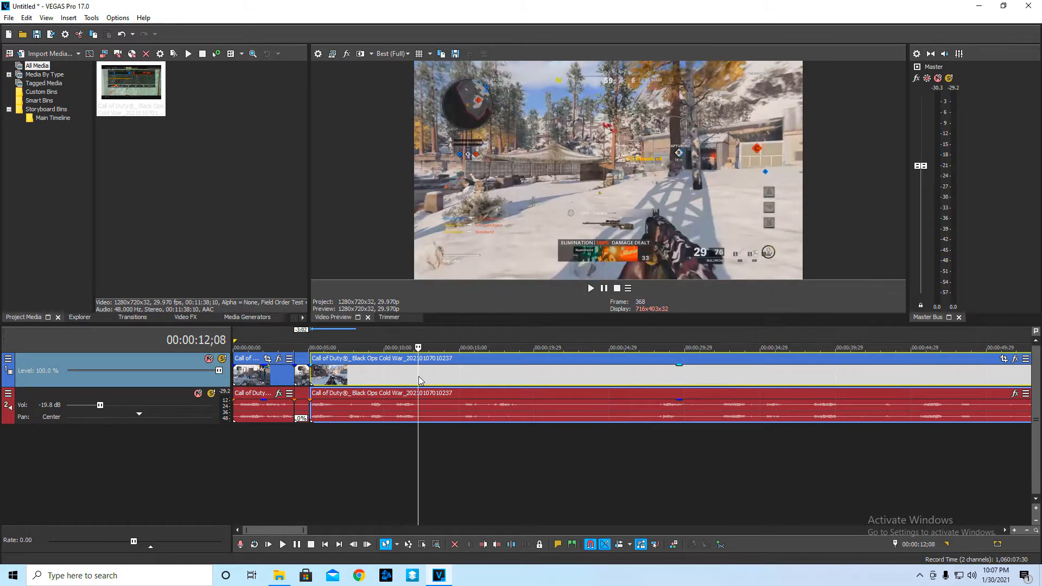
{"action": "key", "text": "s"}
- Locate the next action by playing from 00:00:28;00, and split the video and audio at 00:00:31;25
{"action": "scroll", "coordinate": [429, 376], "scroll_direction": "down", "scroll_amount": 2}
{"action": "left_click", "coordinate": [444, 375]}
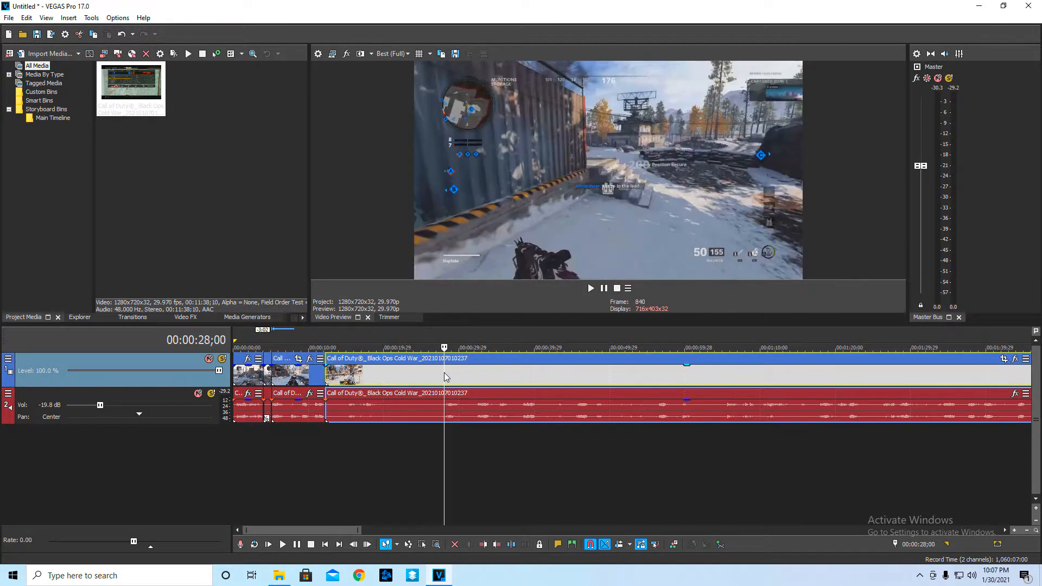
{"action": "left_click", "coordinate": [318, 419]}
{"action": "key", "text": "space"}
{"action": "key", "text": "space"}
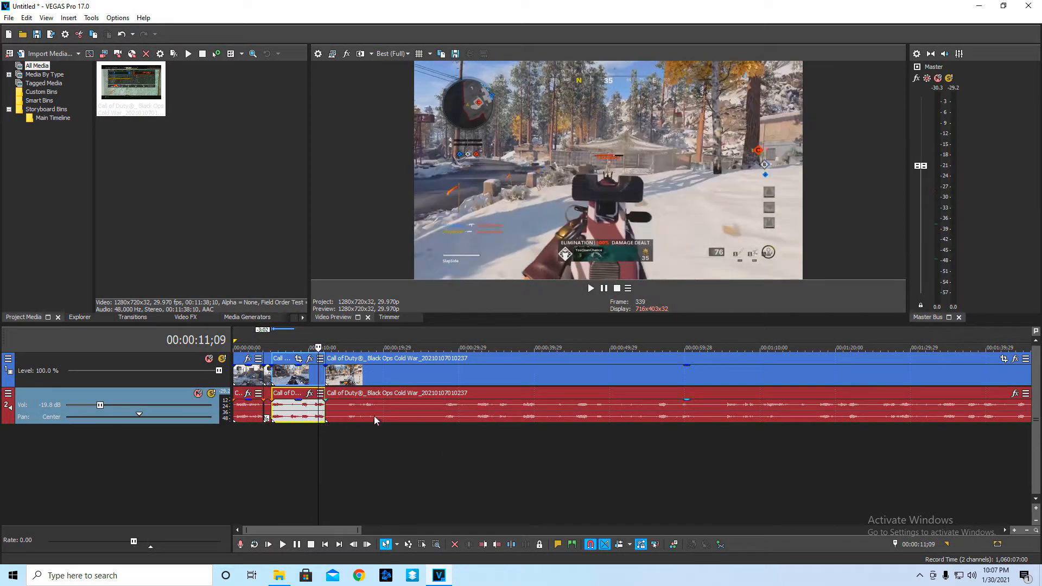
{"action": "left_click", "coordinate": [444, 373]}
{"action": "key", "text": "space"}
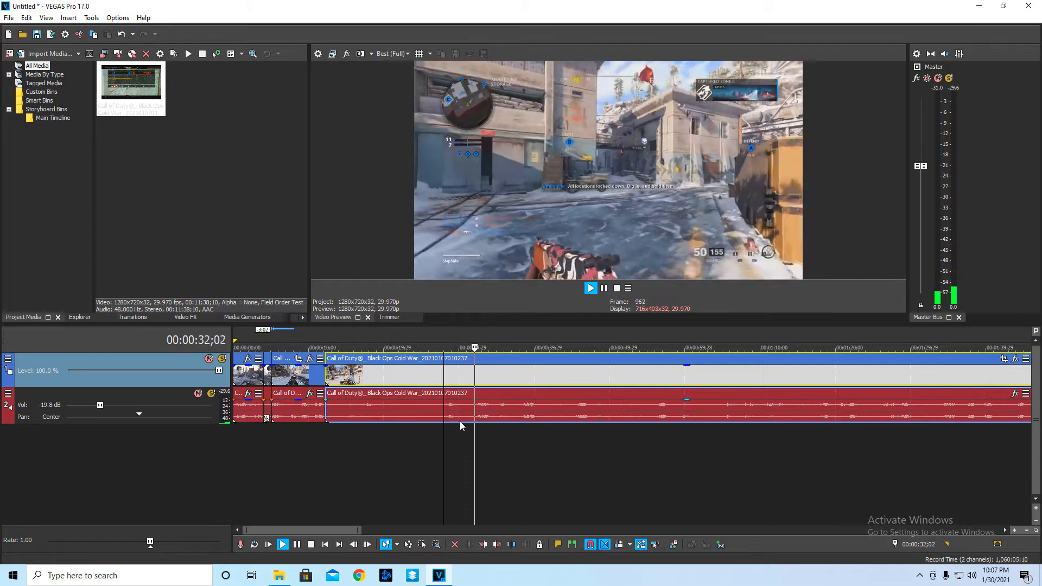
{"action": "key", "text": "space"}
{"action": "left_click", "coordinate": [476, 369]}
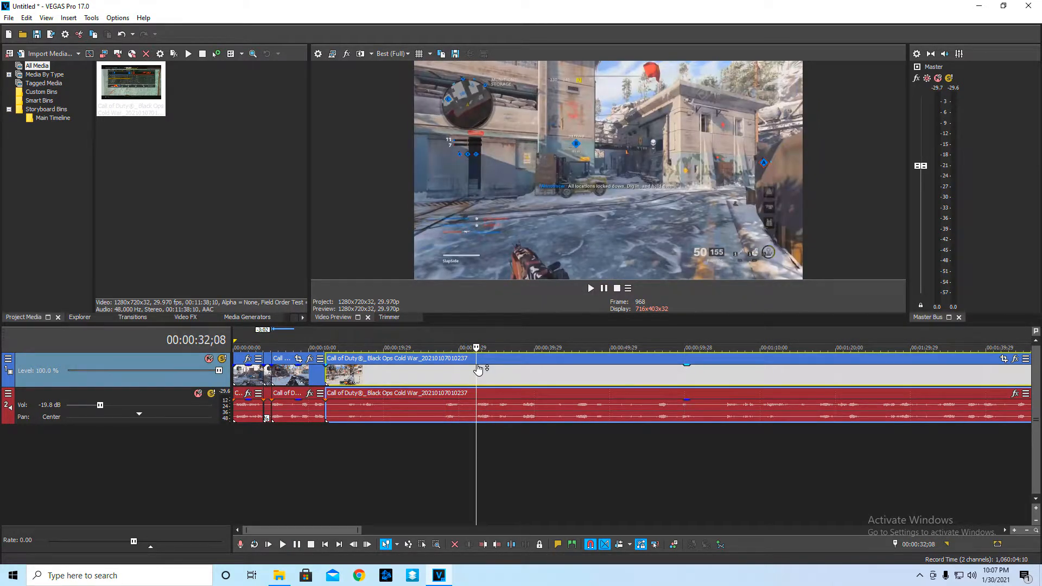
{"action": "left_click", "coordinate": [473, 377]}
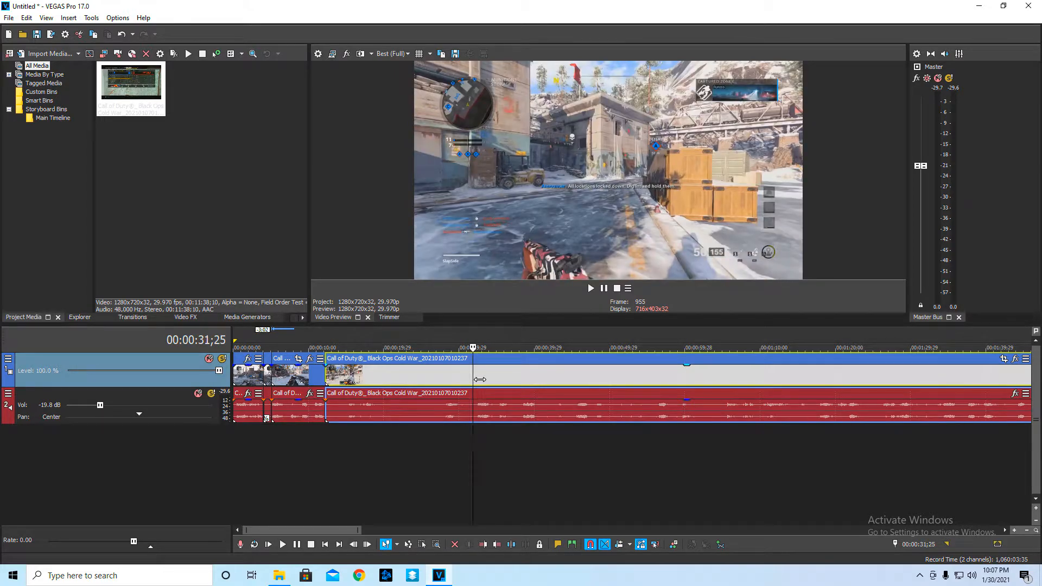
- Delete the section between 00:00:12;08 and 00:00:31;25 and move the remaining clip back to close the gap
{"action": "right_click", "coordinate": [411, 375]}
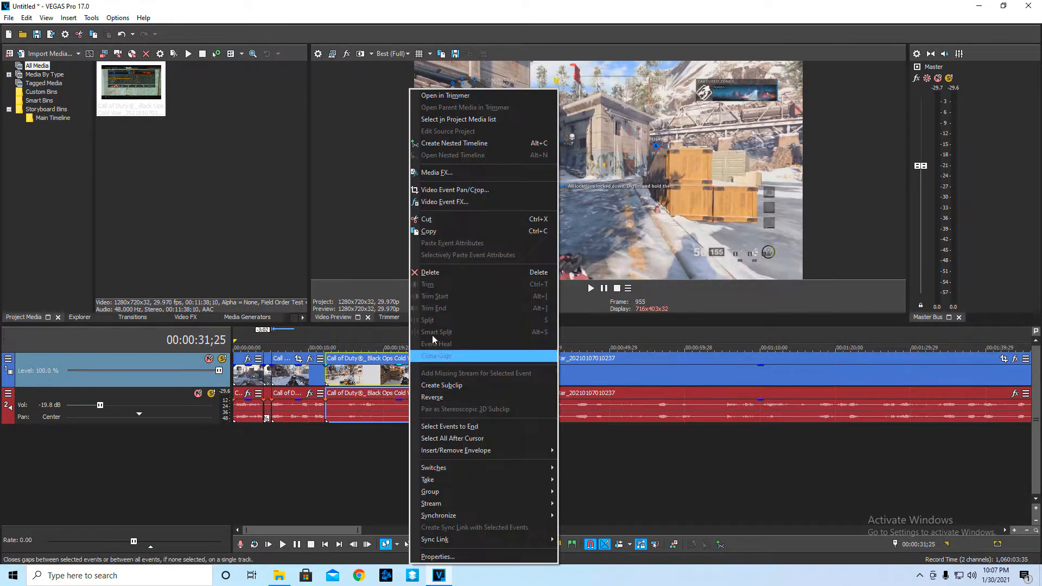
{"action": "left_click", "coordinate": [447, 273]}
{"action": "left_click_drag", "start_coordinate": [507, 376], "coordinate": [362, 374]}
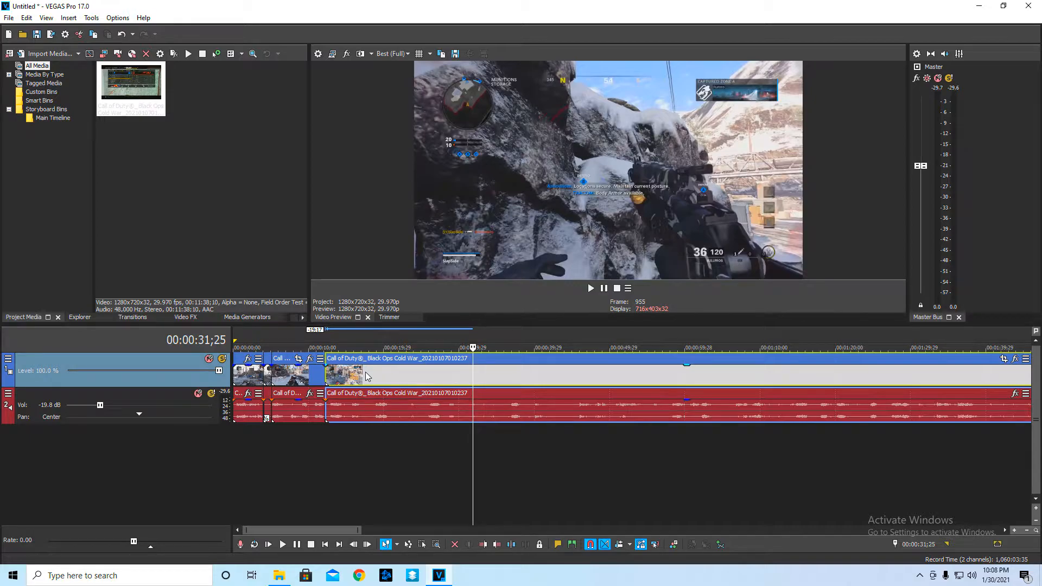
- Check the join at 00:00:12;08 in playback and slide the last clip 7 frames earlier to crossfade it with the preceding clip
{"action": "left_click", "coordinate": [319, 432]}
{"action": "key", "text": "space"}
{"action": "scroll", "coordinate": [319, 432], "scroll_direction": "up", "scroll_amount": 2}
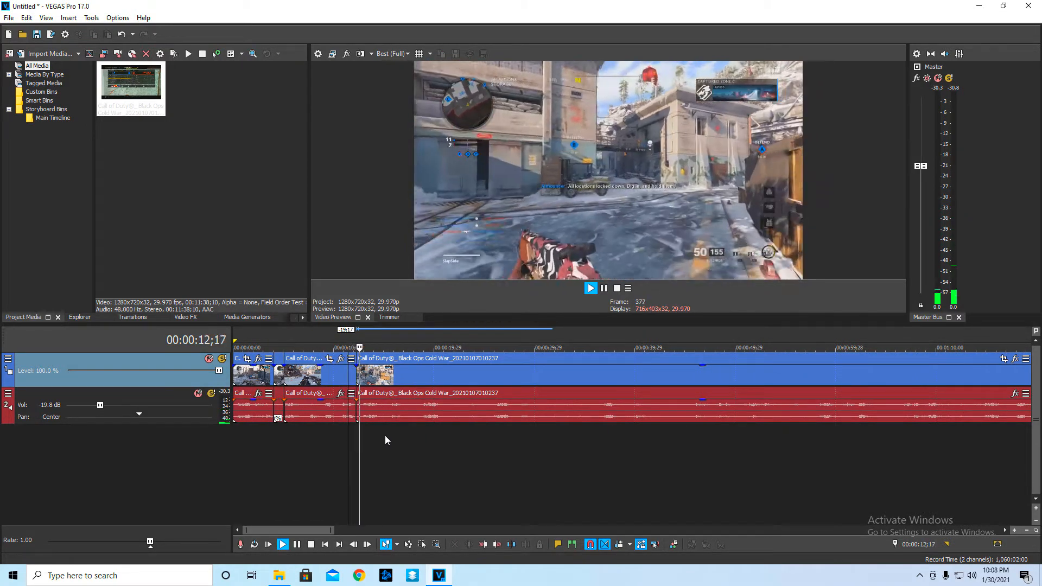
{"action": "scroll", "coordinate": [391, 434], "scroll_direction": "up", "scroll_amount": 2}
{"action": "key", "text": "space"}
{"action": "left_click", "coordinate": [471, 428]}
{"action": "scroll", "coordinate": [477, 434], "scroll_direction": "up", "scroll_amount": 2}
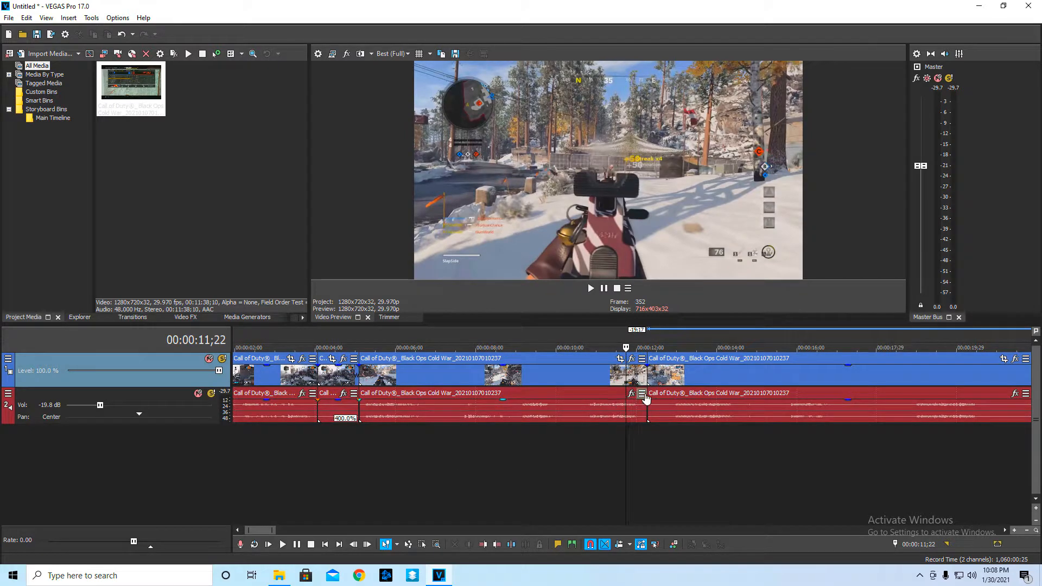
{"action": "left_click_drag", "start_coordinate": [673, 381], "coordinate": [642, 379]}
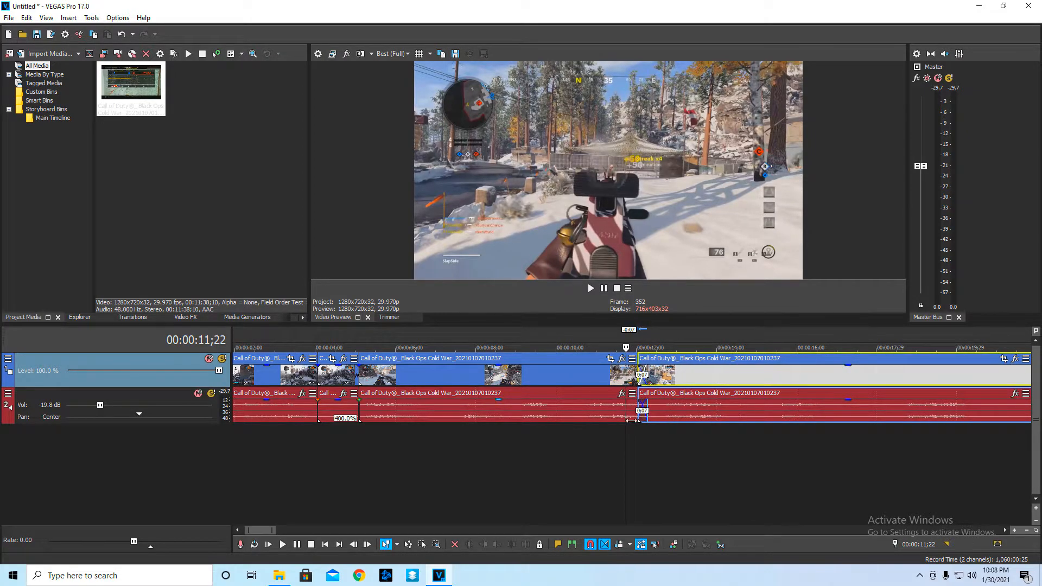
- Play back the crossfade and slide the last clip another 5 frames earlier to lengthen the overlap
{"action": "left_click", "coordinate": [620, 439]}
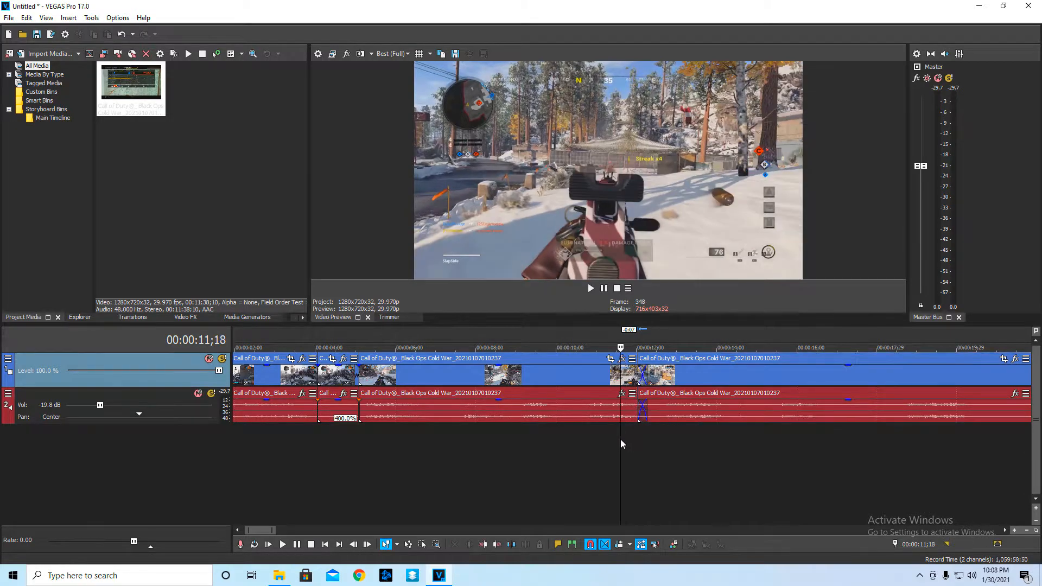
{"action": "key", "text": "space"}
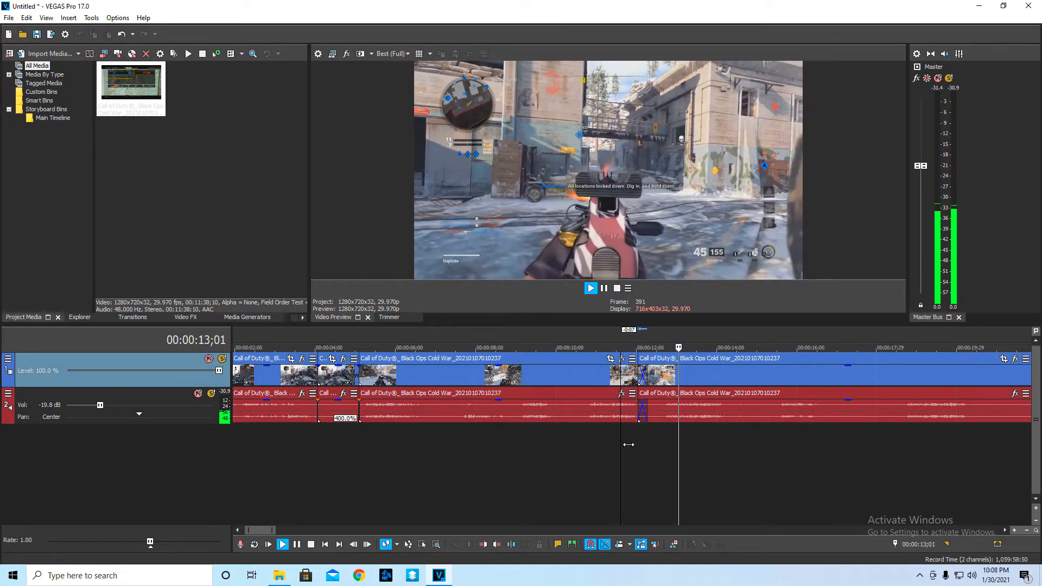
{"action": "key", "text": "space"}
{"action": "left_click_drag", "start_coordinate": [693, 376], "coordinate": [687, 379]}
- Play back the lengthened crossfade and following footage from 00:00:10;26, and look over the remaining timeline
{"action": "left_click", "coordinate": [591, 439]}
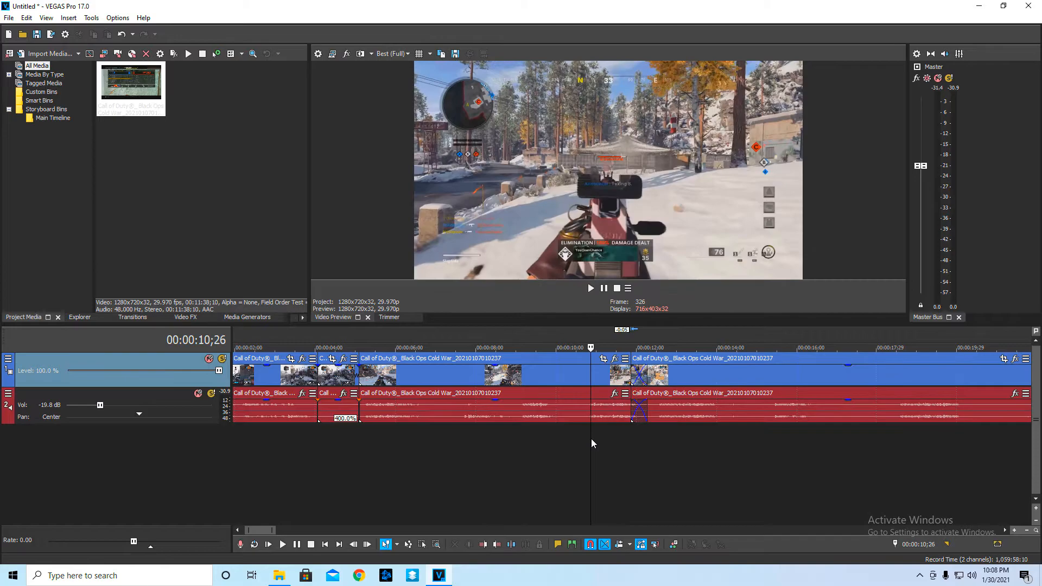
{"action": "key", "text": "space"}
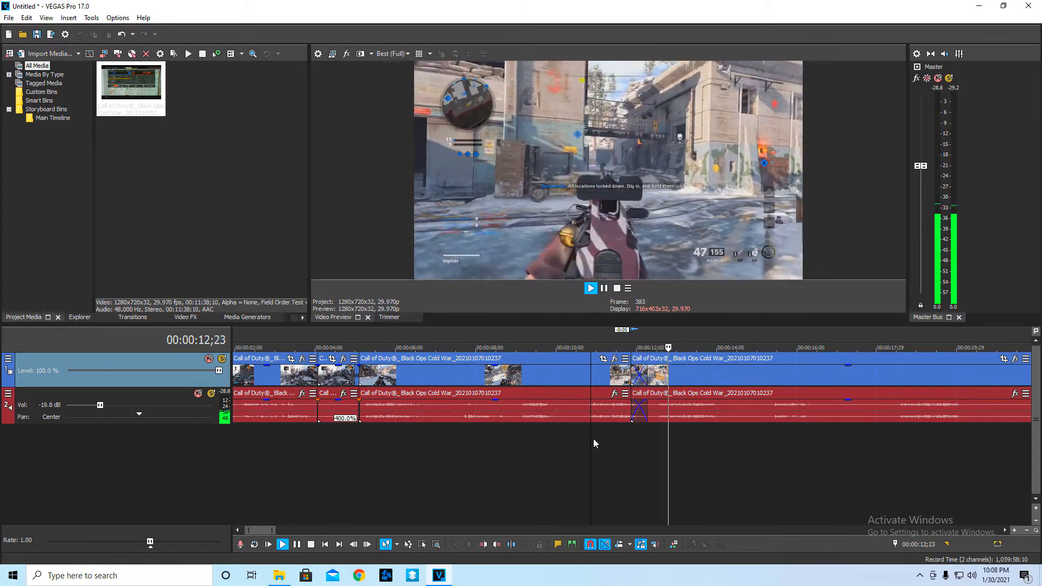
{"action": "scroll", "coordinate": [608, 450], "scroll_direction": "down", "scroll_amount": 3}
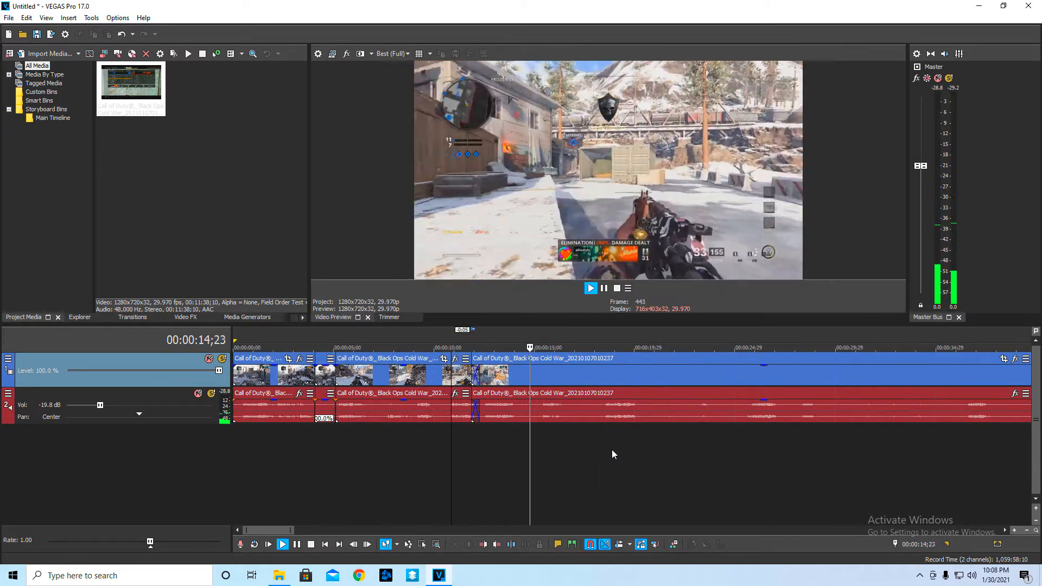
{"action": "scroll", "coordinate": [611, 449], "scroll_direction": "down", "scroll_amount": 2}
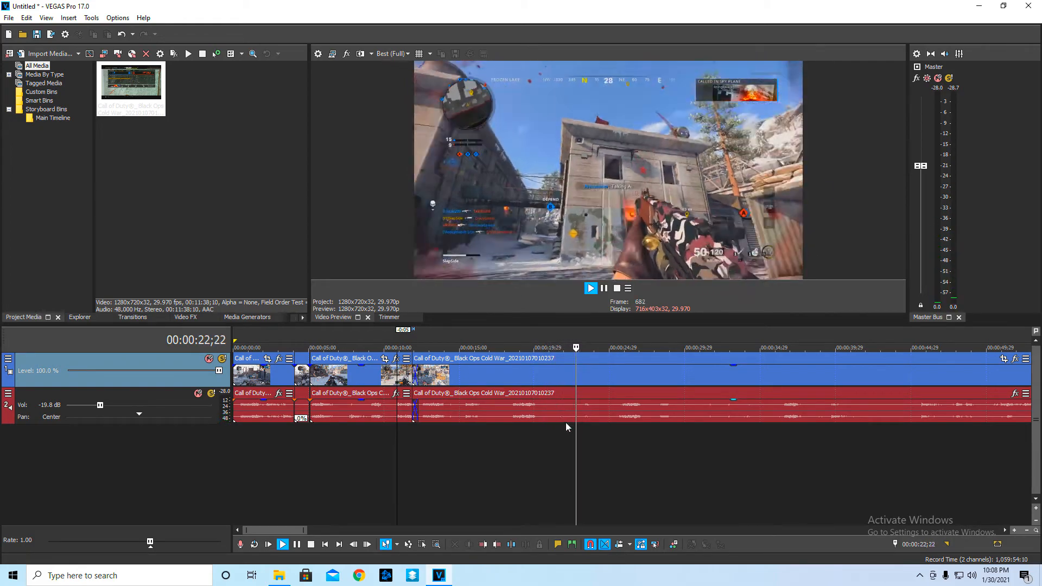
{"action": "scroll", "coordinate": [548, 424], "scroll_direction": "down", "scroll_amount": 2}
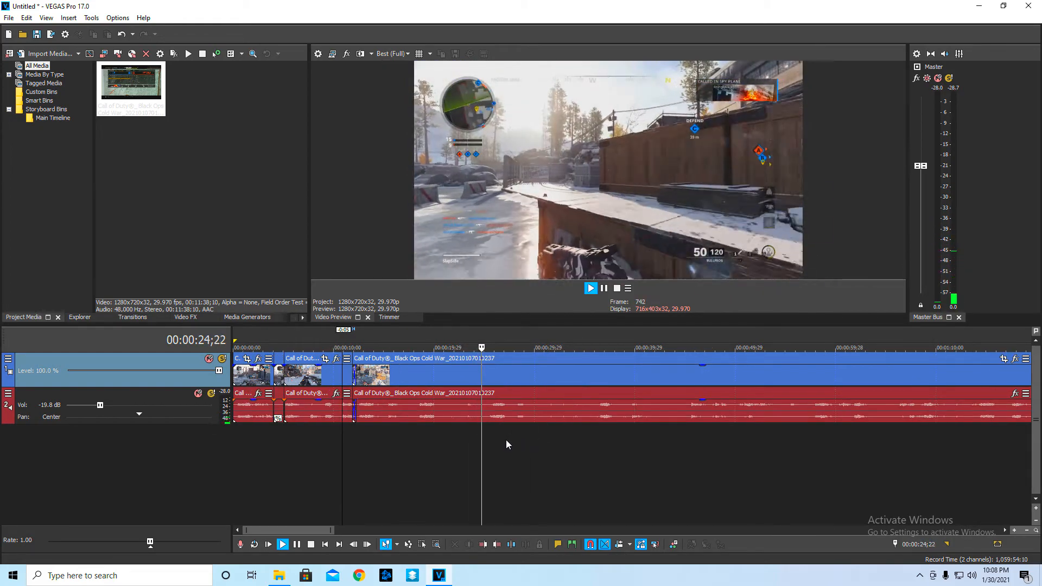
{"action": "key", "text": "space"}
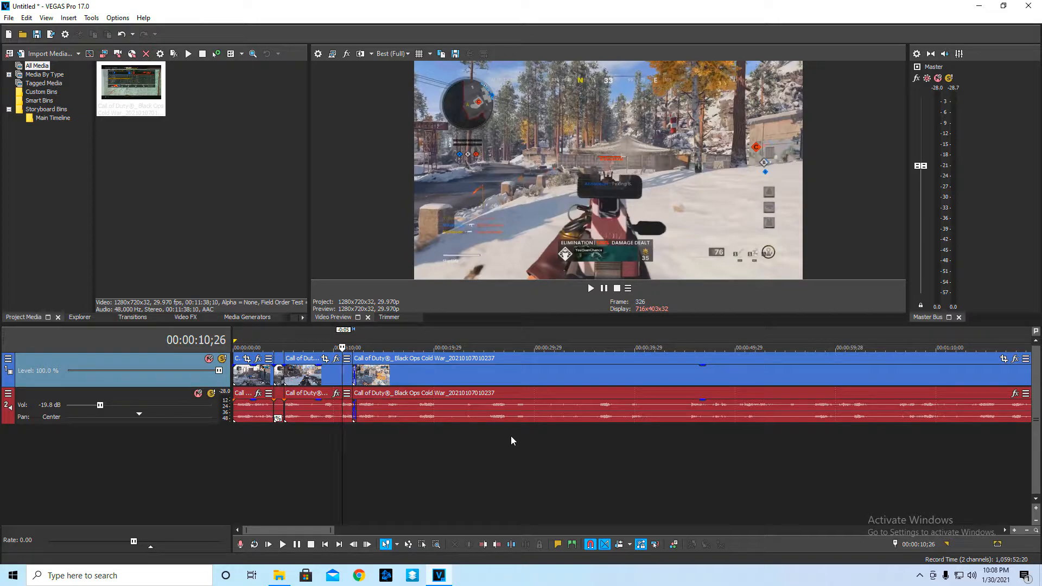
{"action": "scroll", "coordinate": [531, 421], "scroll_direction": "down", "scroll_amount": 5}
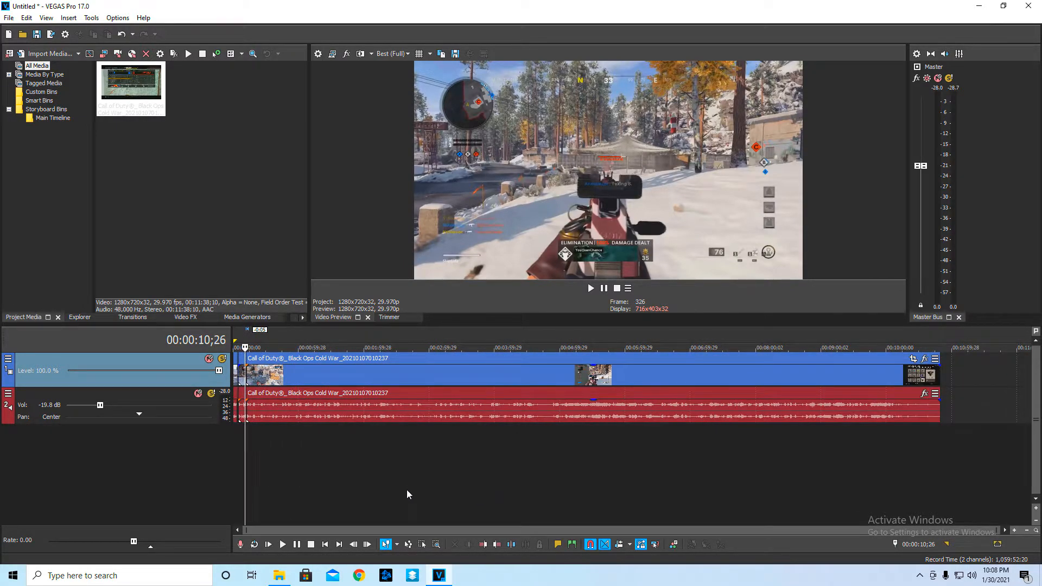
{"action": "scroll", "coordinate": [406, 488], "scroll_direction": "up", "scroll_amount": 1}
{"action": "scroll", "coordinate": [407, 490], "scroll_direction": "up", "scroll_amount": 3}
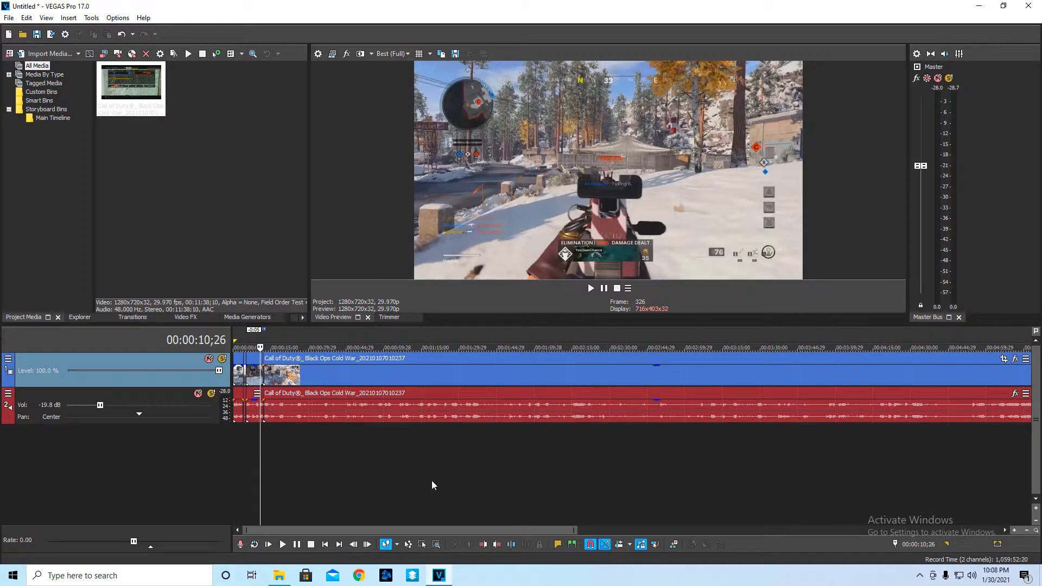
{"action": "scroll", "coordinate": [329, 453], "scroll_direction": "up", "scroll_amount": 4}
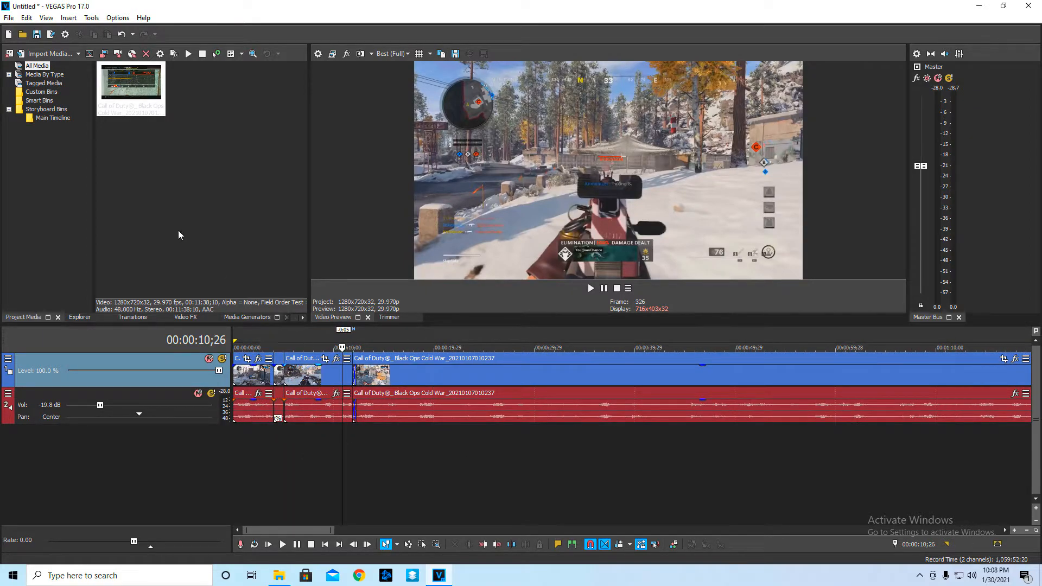
- Open the render settings and customize the MAGIX AVC/AAC MP4 template Internet HD 720p 29.97 fps with a frame rate of 59.940
{"action": "left_click", "coordinate": [8, 17]}
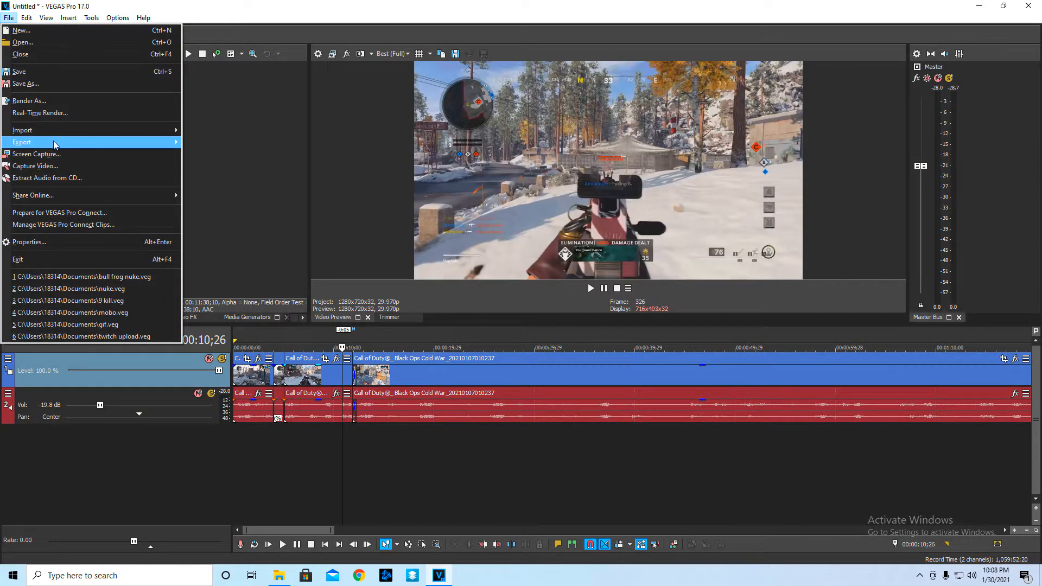
{"action": "left_click", "coordinate": [63, 102]}
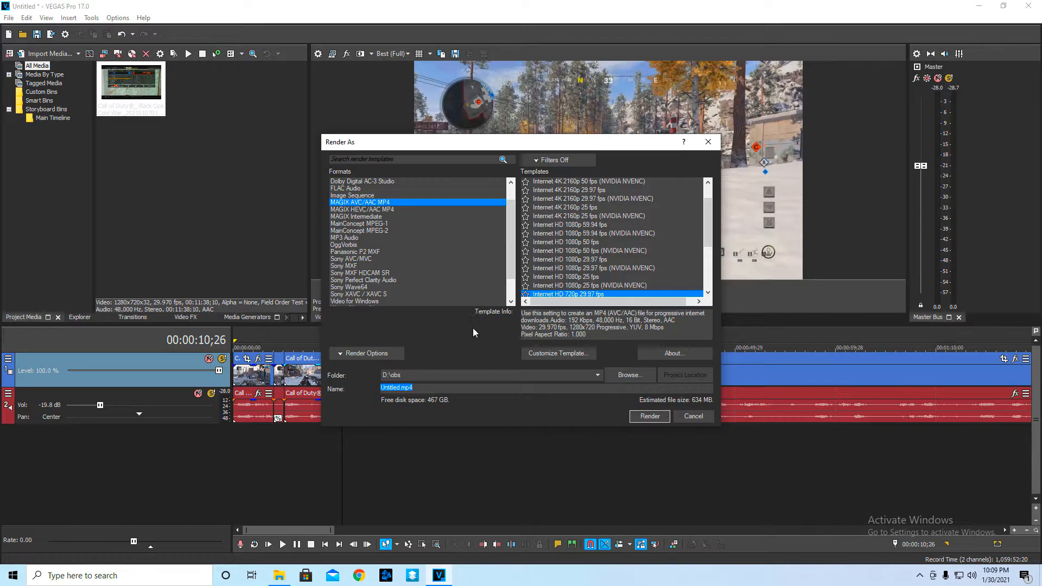
{"action": "left_click", "coordinate": [358, 356]}
{"action": "left_click", "coordinate": [561, 356]}
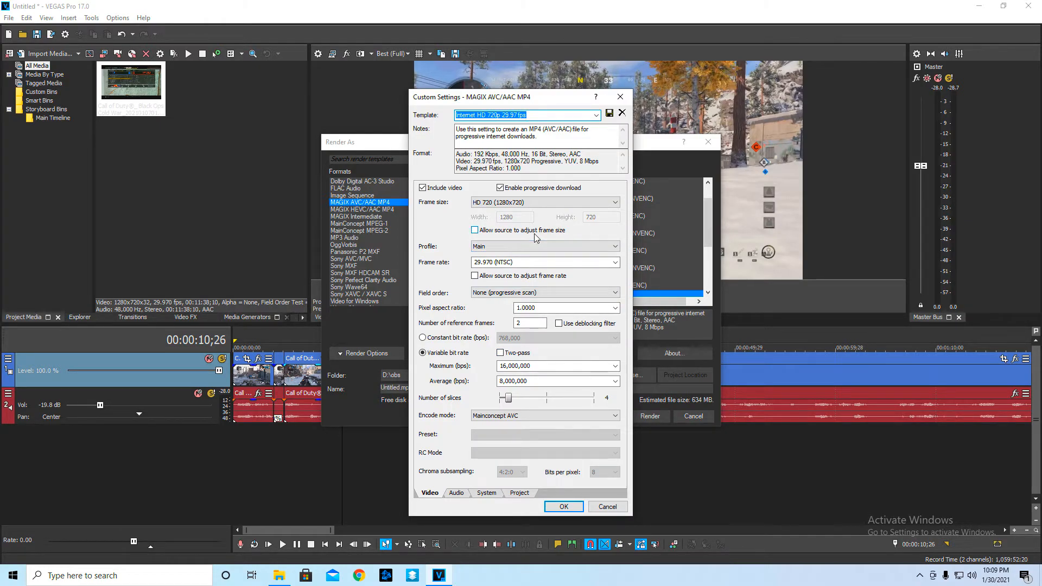
{"action": "left_click", "coordinate": [616, 262]}
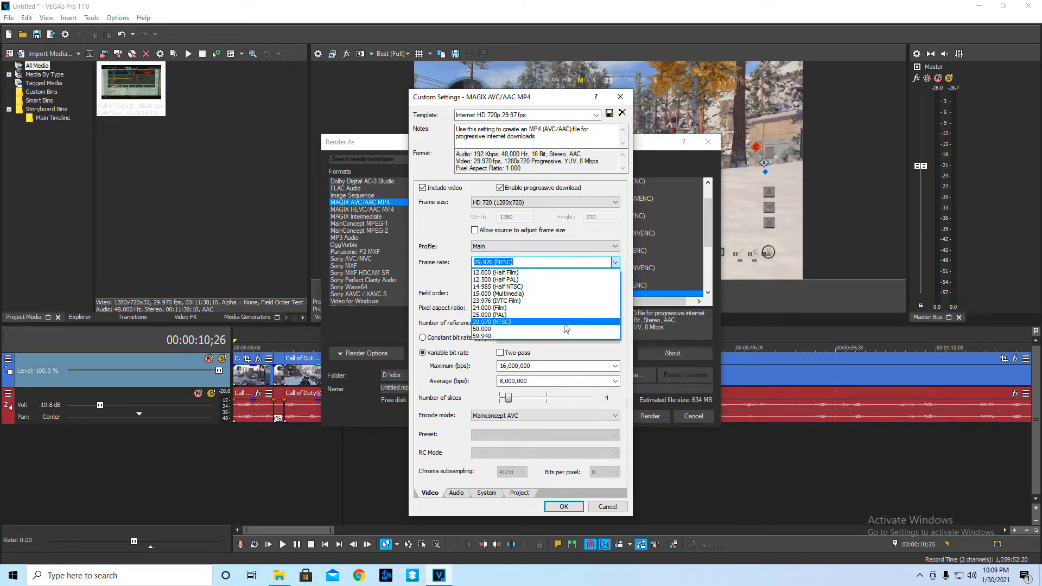
{"action": "left_click", "coordinate": [537, 336]}
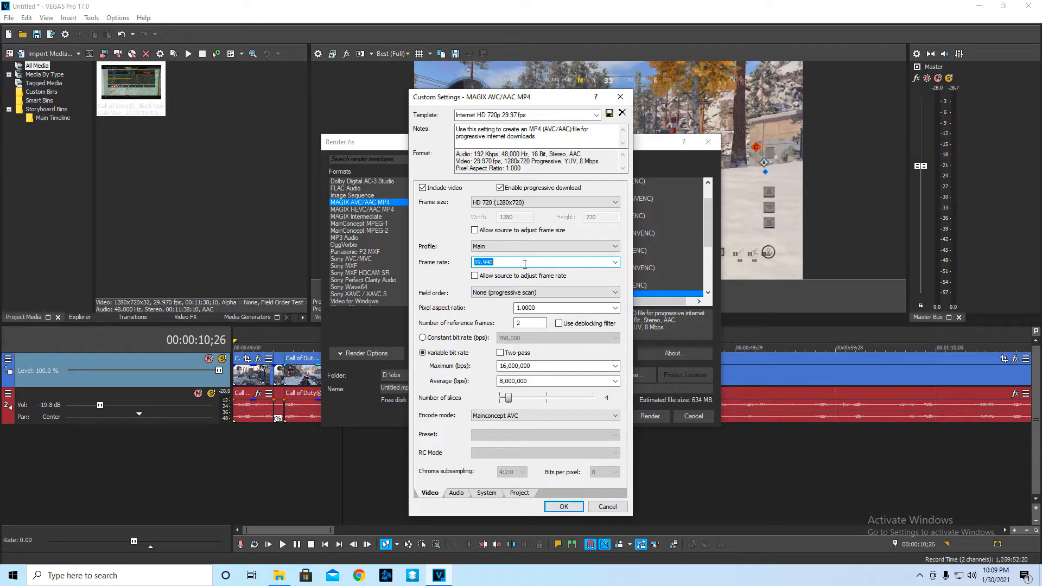
- Set the render template's video rendering quality to Best, and cancel both the custom settings and the render
{"action": "left_click", "coordinate": [528, 494]}
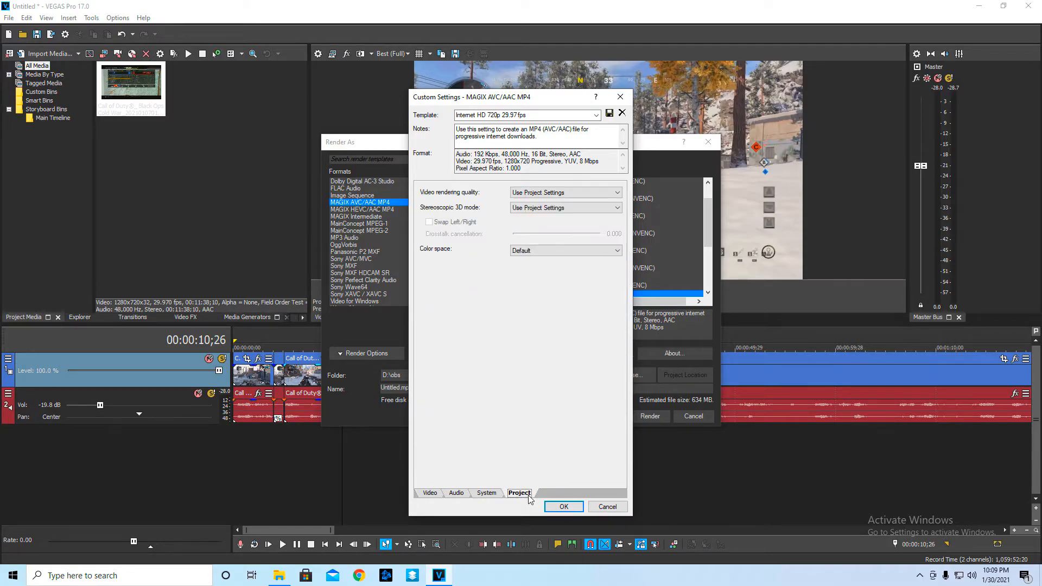
{"action": "left_click", "coordinate": [546, 193]}
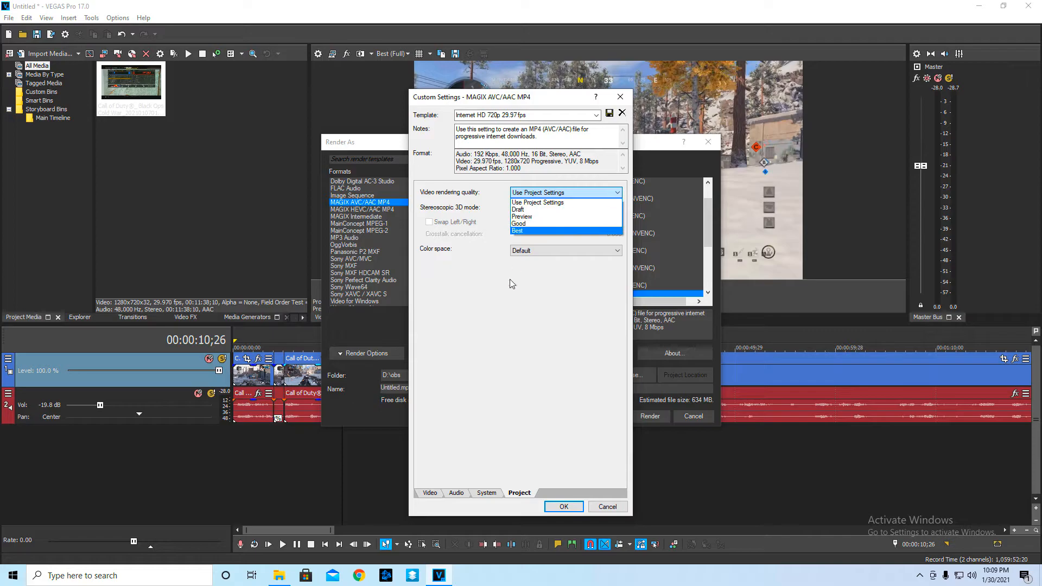
{"action": "left_click", "coordinate": [515, 324]}
{"action": "left_click", "coordinate": [487, 492]}
{"action": "left_click", "coordinate": [456, 493]}
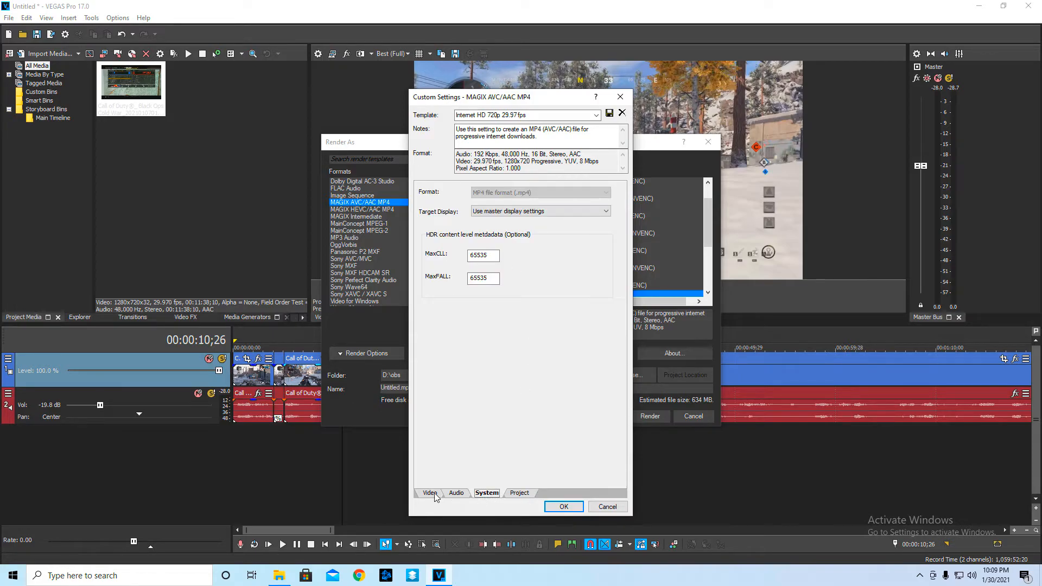
{"action": "left_click", "coordinate": [430, 493]}
{"action": "left_click", "coordinate": [519, 493]}
{"action": "left_click", "coordinate": [551, 191]}
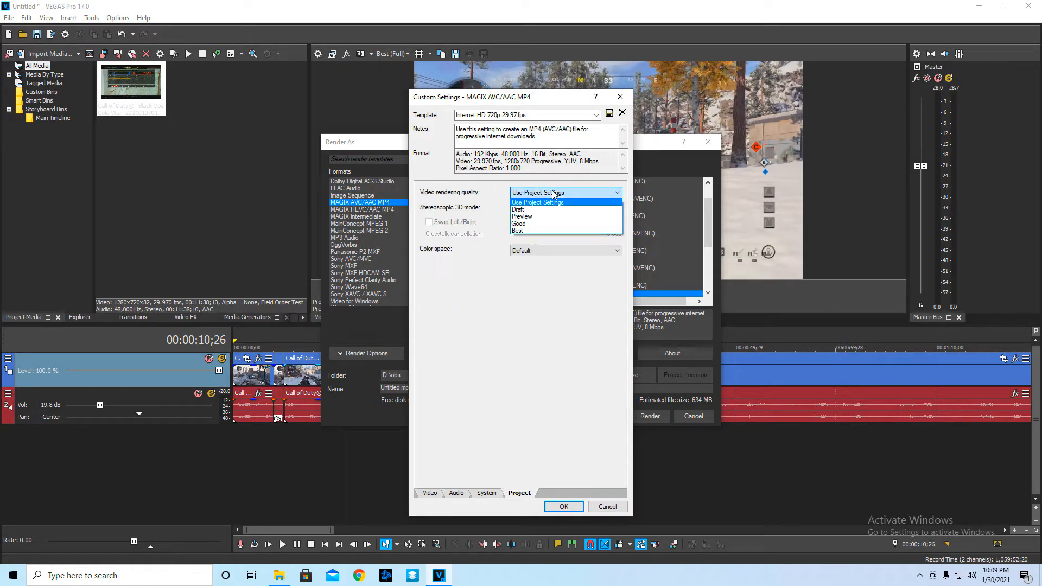
{"action": "left_click", "coordinate": [556, 230]}
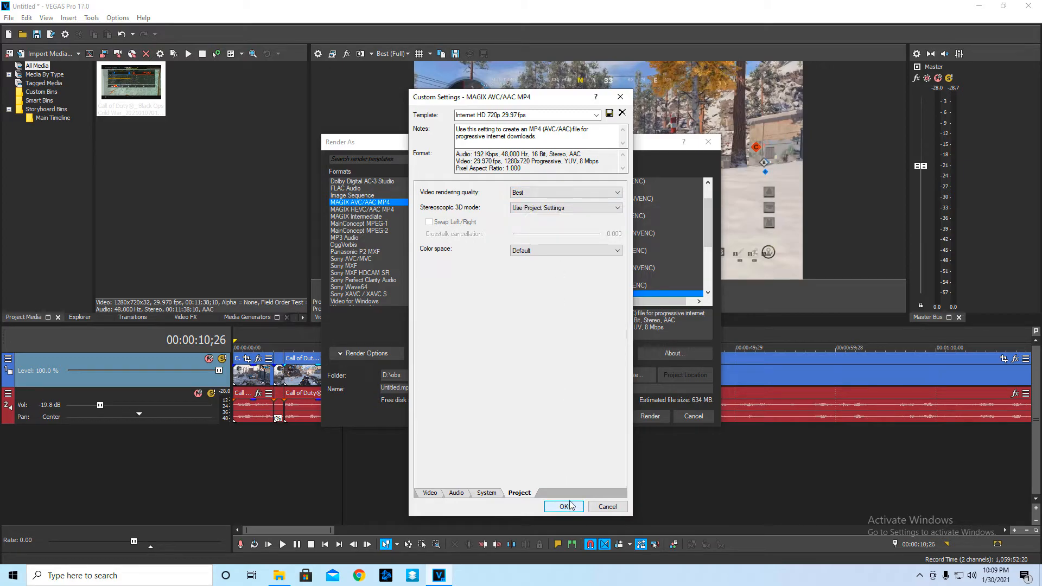
{"action": "left_click", "coordinate": [612, 506]}
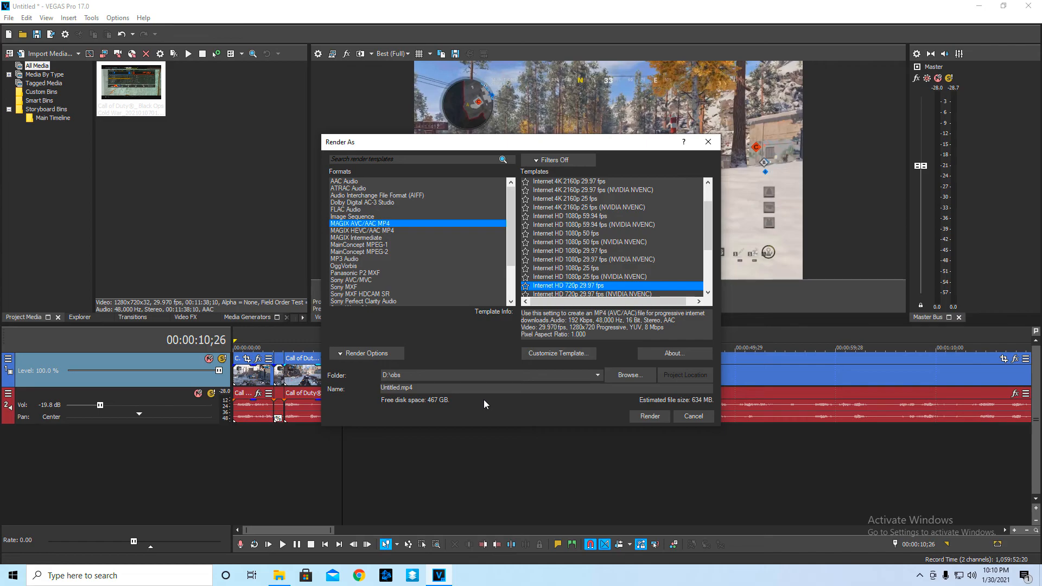
{"action": "left_click", "coordinate": [700, 416]}
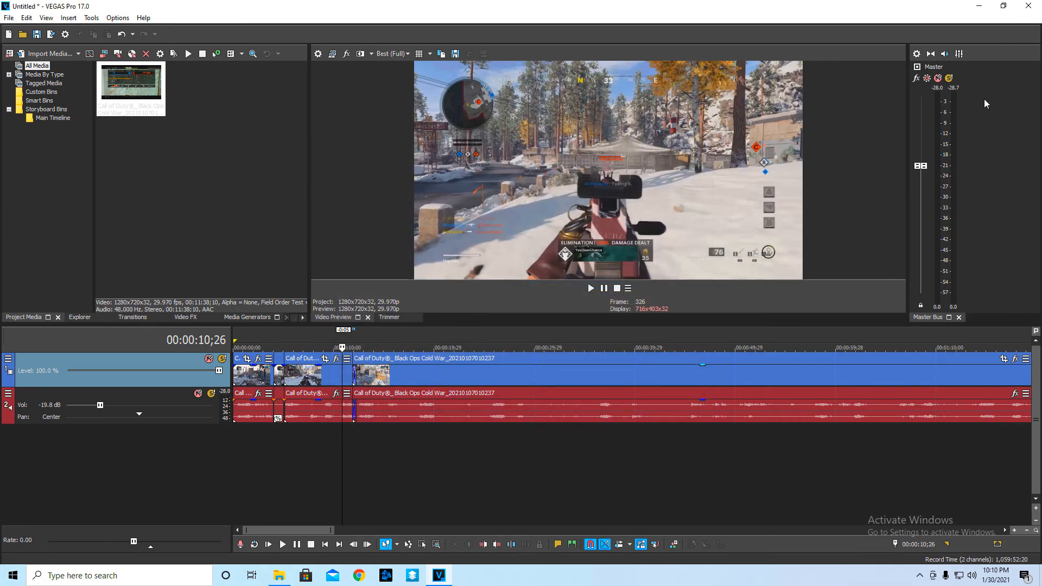
- Close VEGAS Pro without saving the project and bring up the GeForce Experience recording overlay
{"action": "left_click", "coordinate": [1028, 6]}
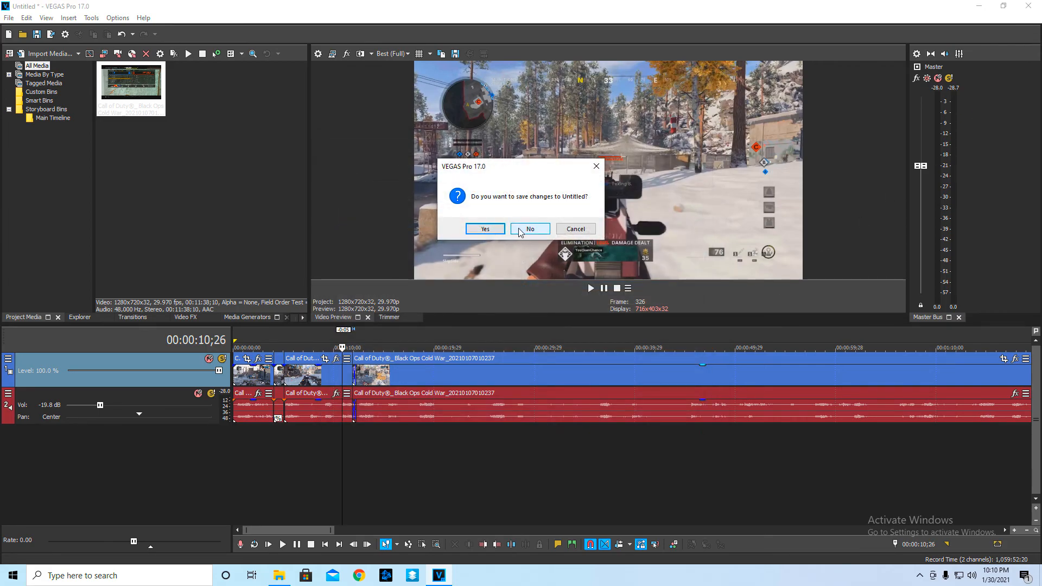
{"action": "left_click", "coordinate": [519, 230]}
{"action": "key", "text": "alt+z"}
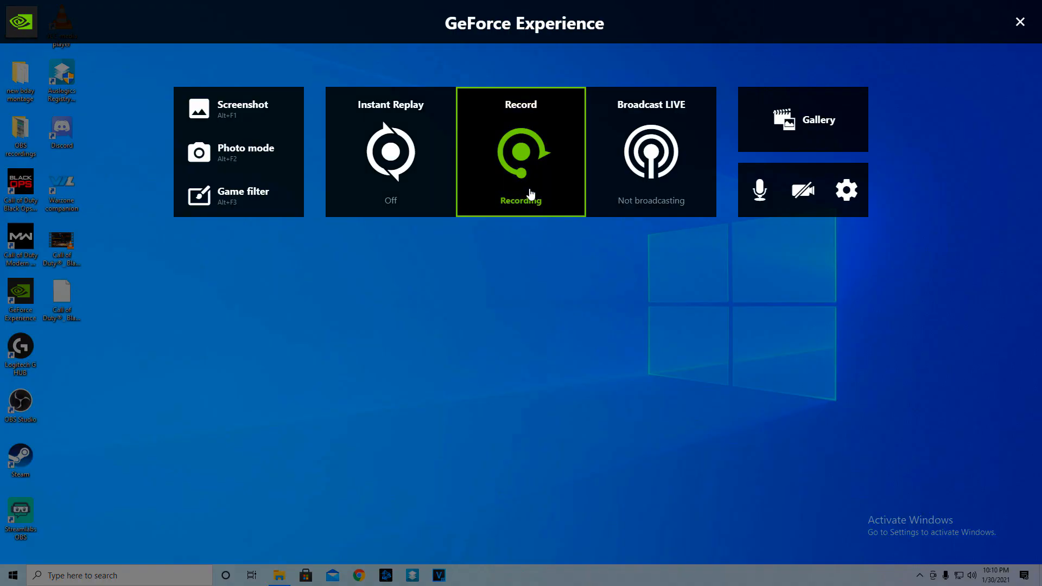